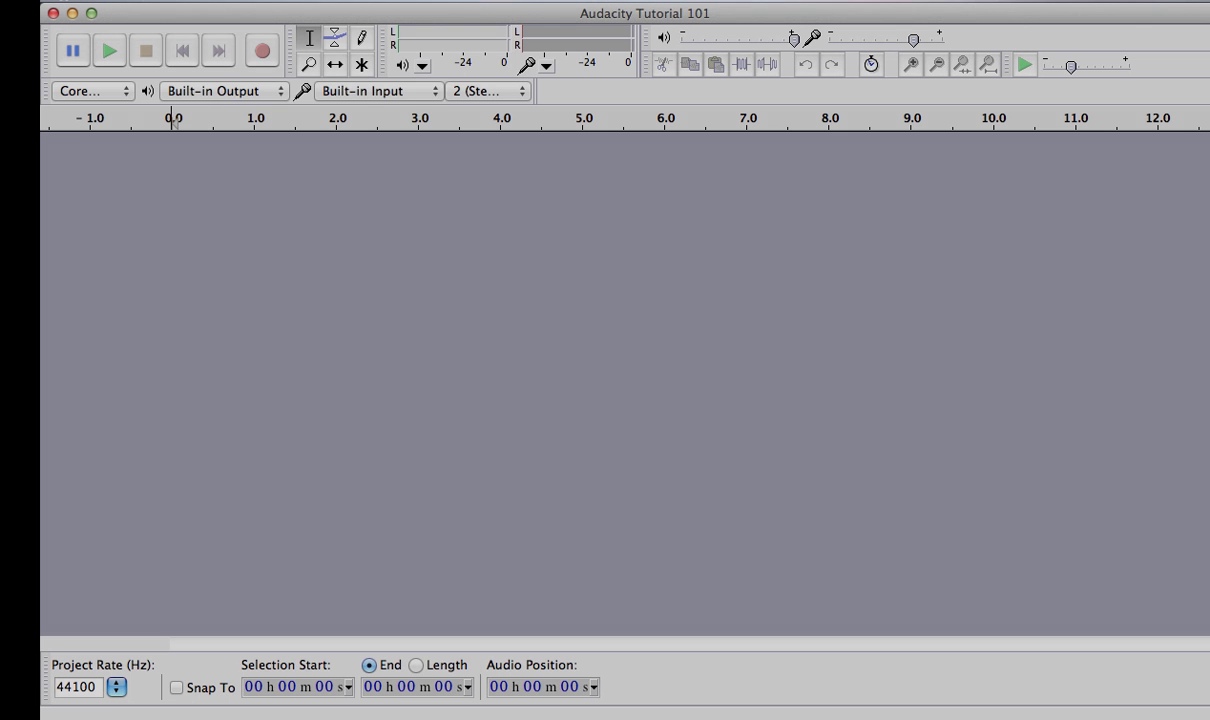
# Save the empty project as the .aup file 'Audacity Tutorial 101' on the Desktop.
pyautogui.click(177, 2)
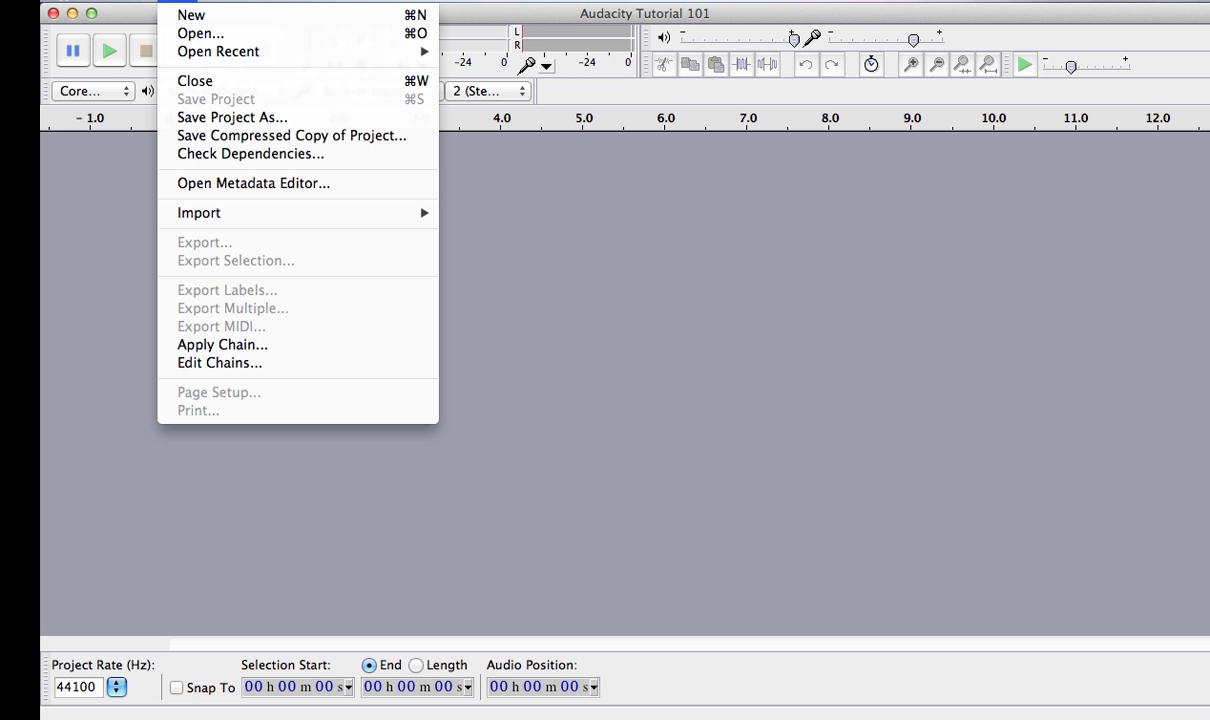
pyautogui.click(216, 118)
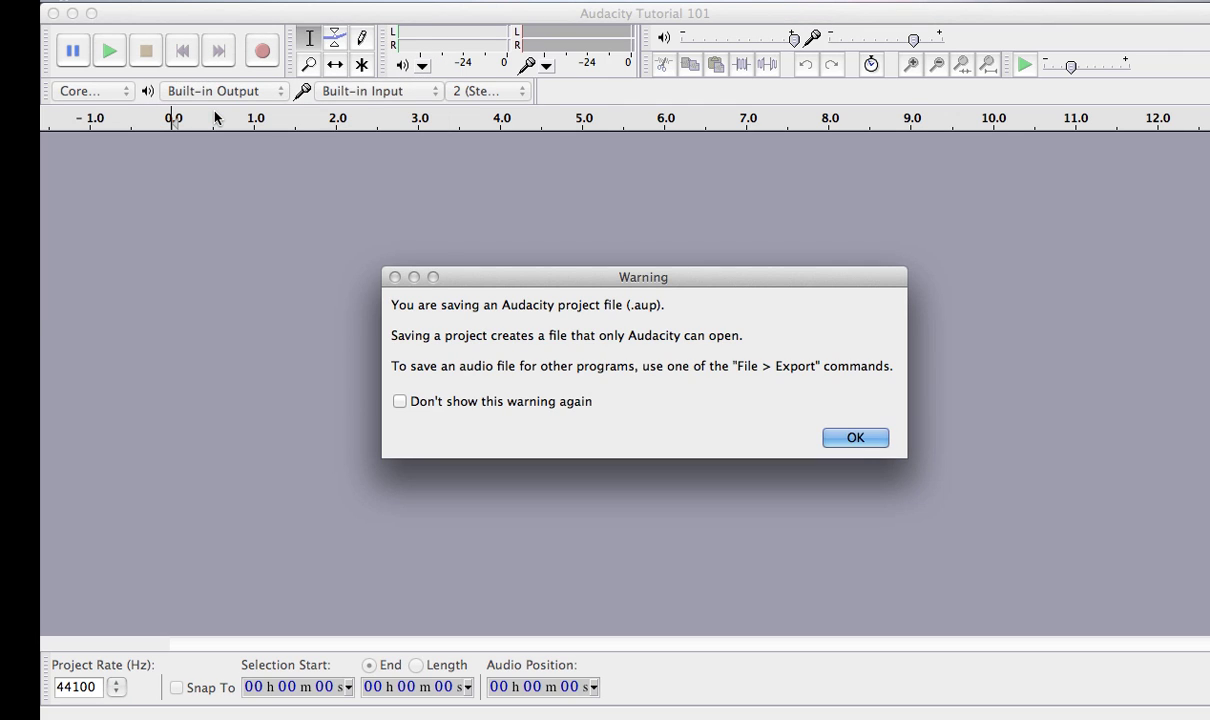
pyautogui.press('Return')
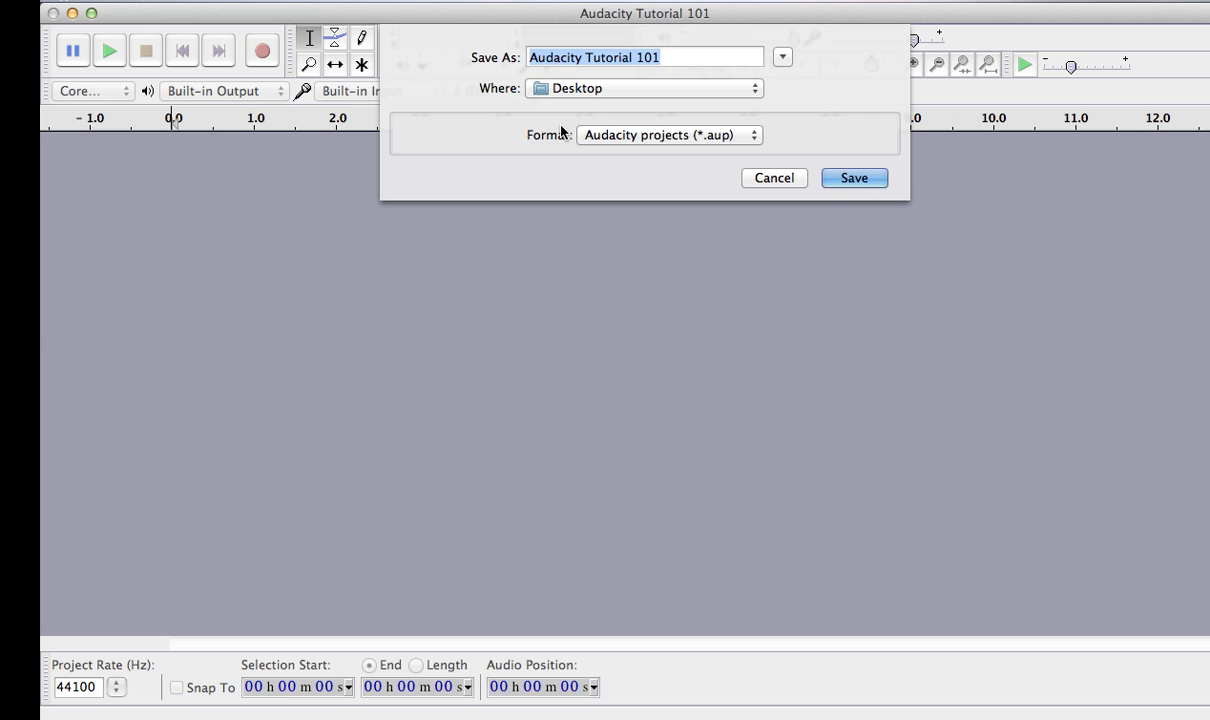
pyautogui.click(845, 182)
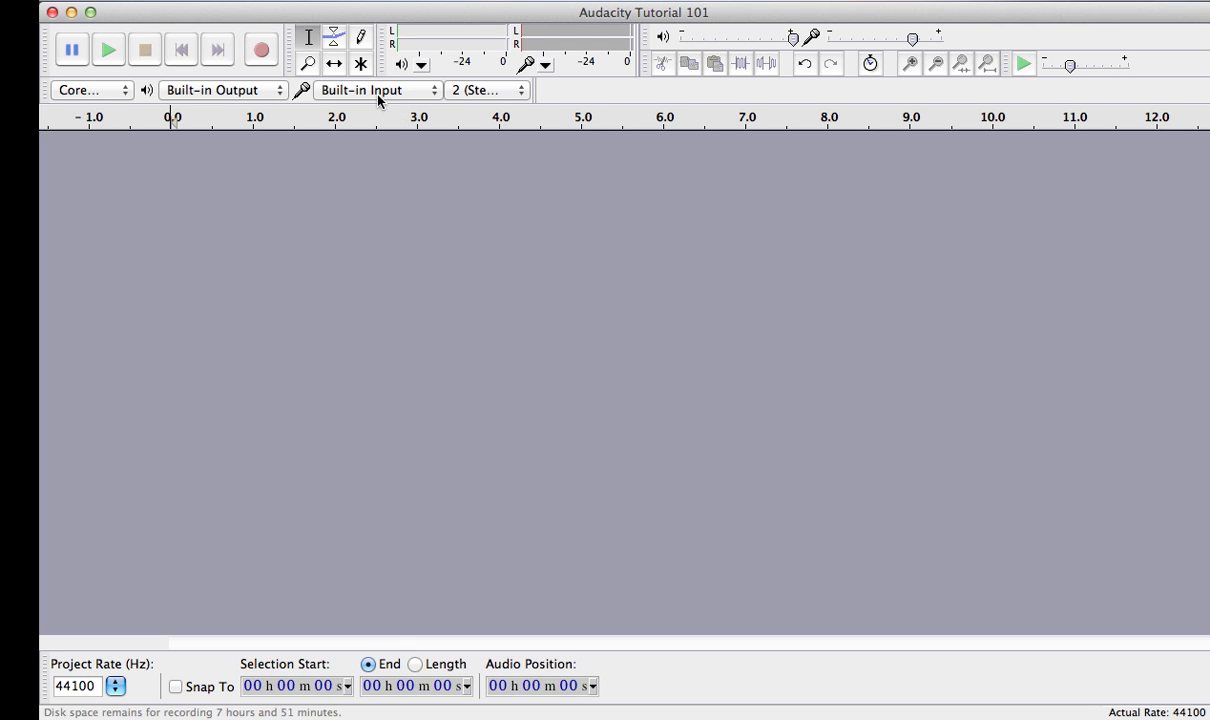
# Record about four seconds of speech on a new stereo track and play it back.
pyautogui.click(261, 55)
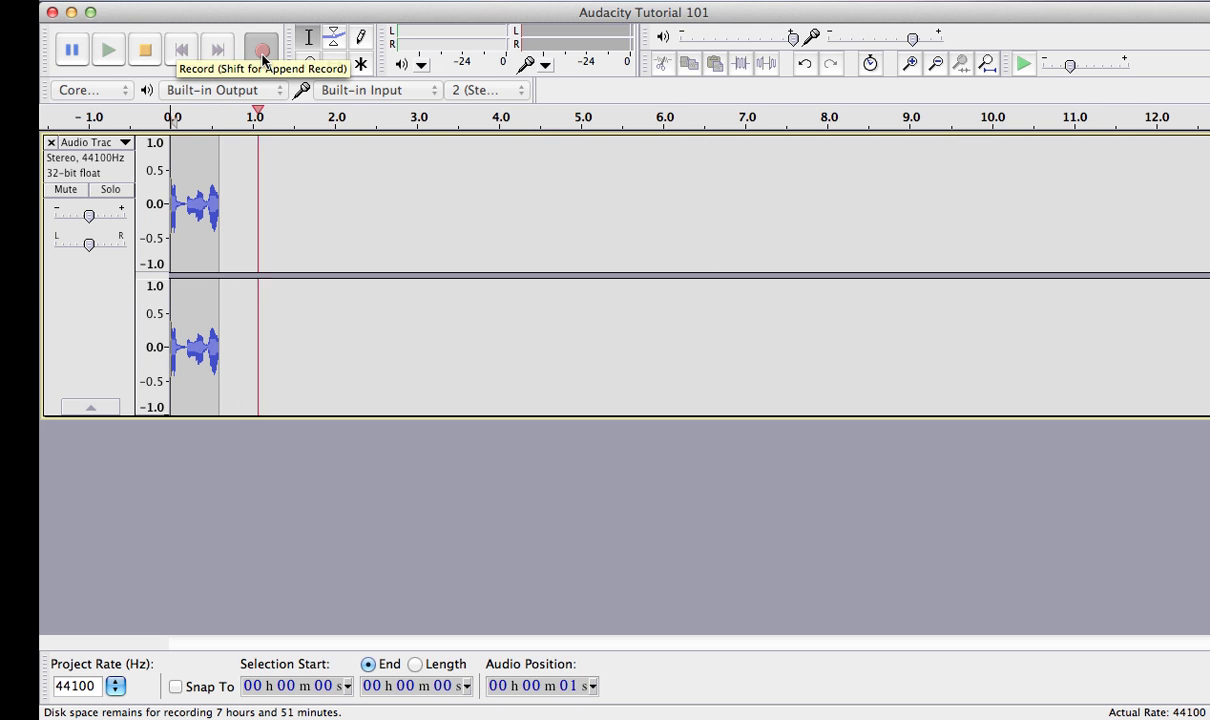
pyautogui.press('space')
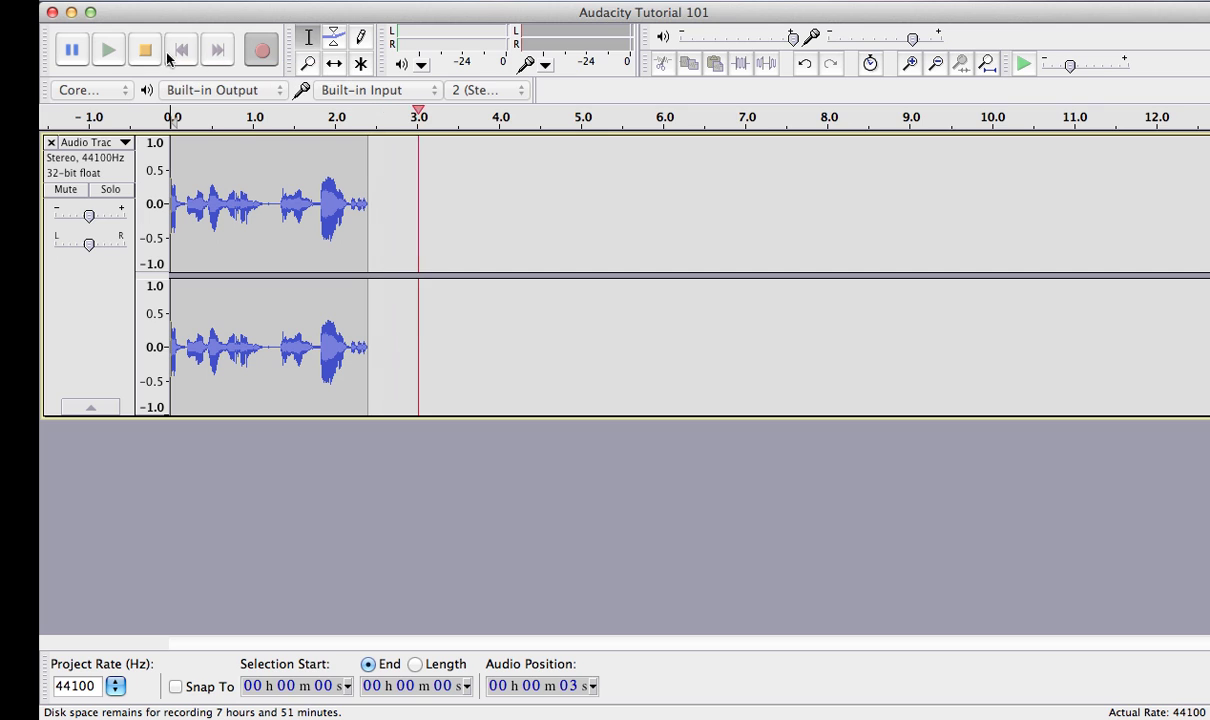
pyautogui.click(145, 50)
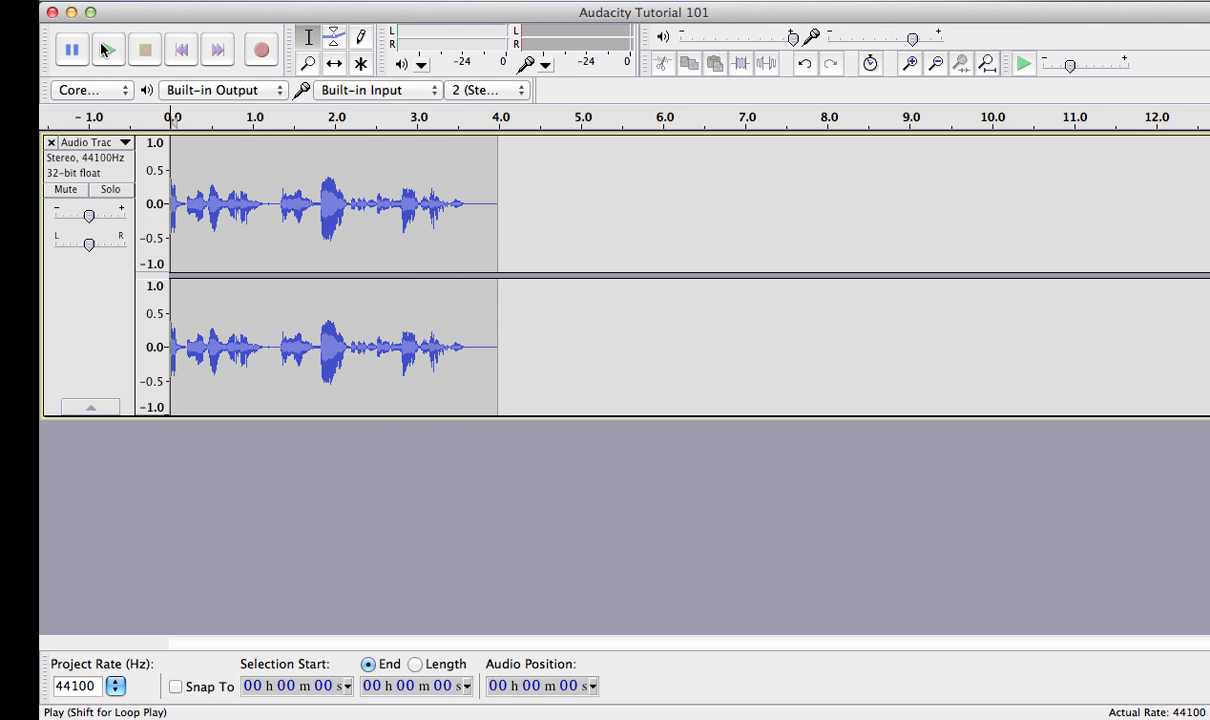
pyautogui.click(105, 50)
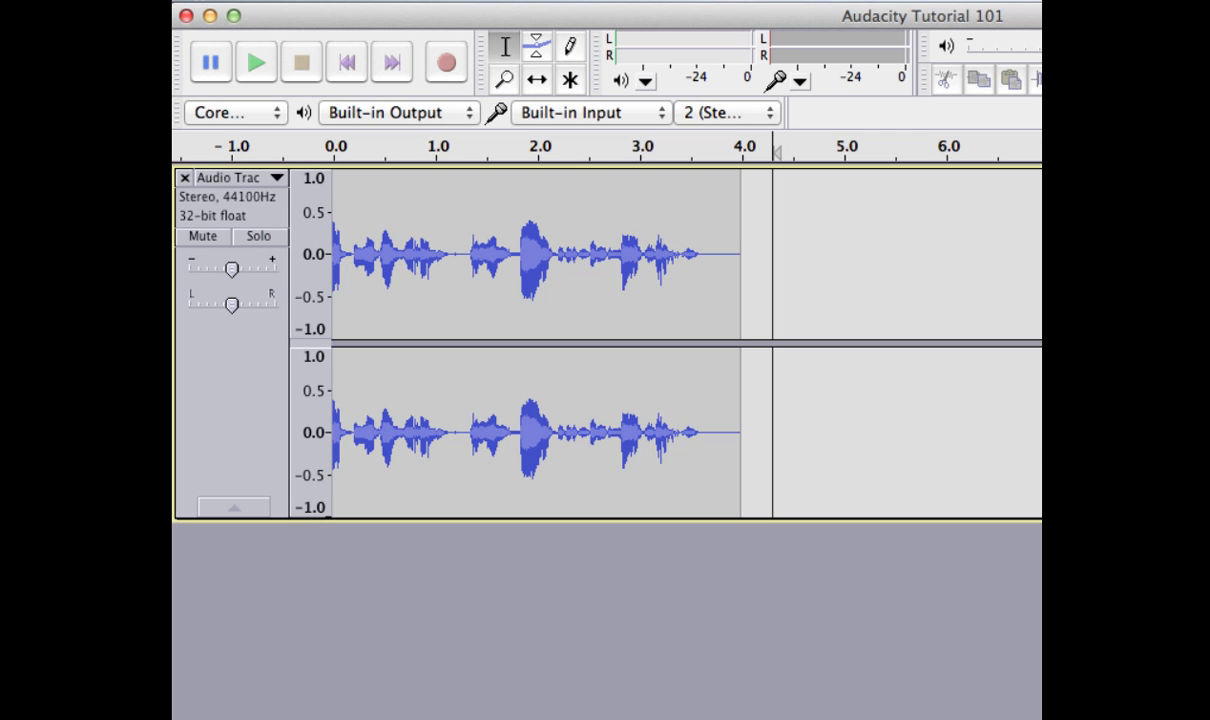
# Record a second speech take on a new track starting at 4.0 seconds.
pyautogui.click(756, 258)
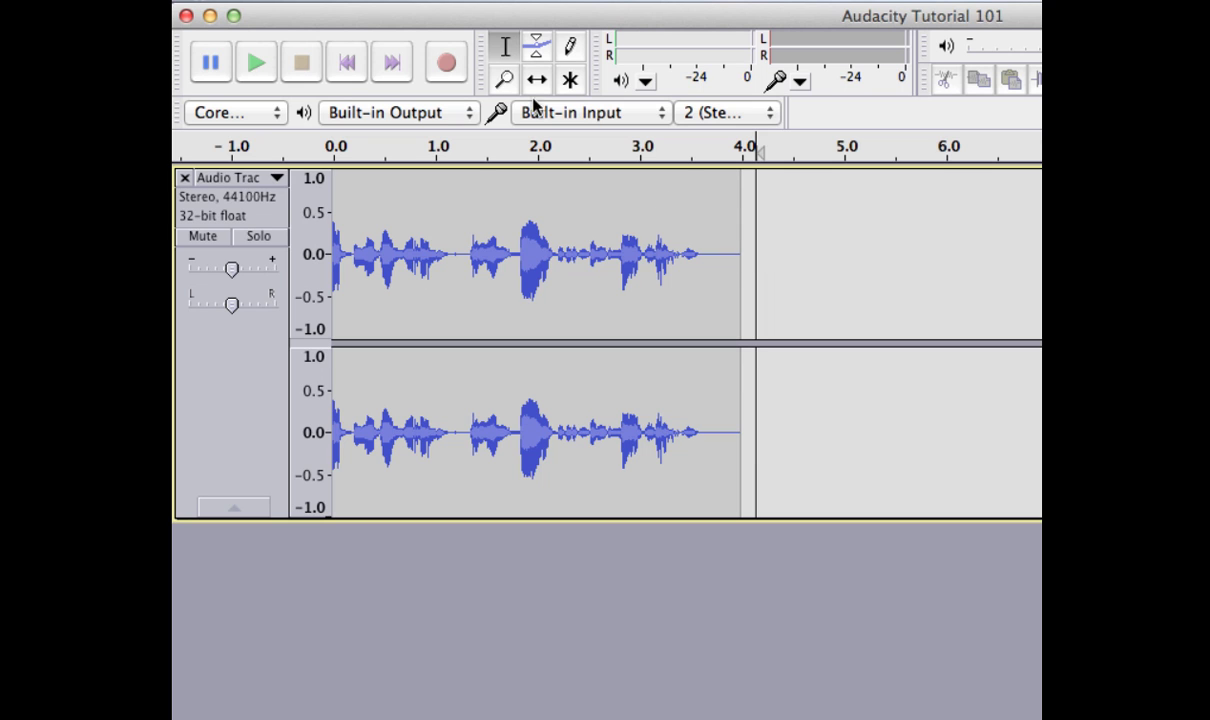
pyautogui.click(452, 63)
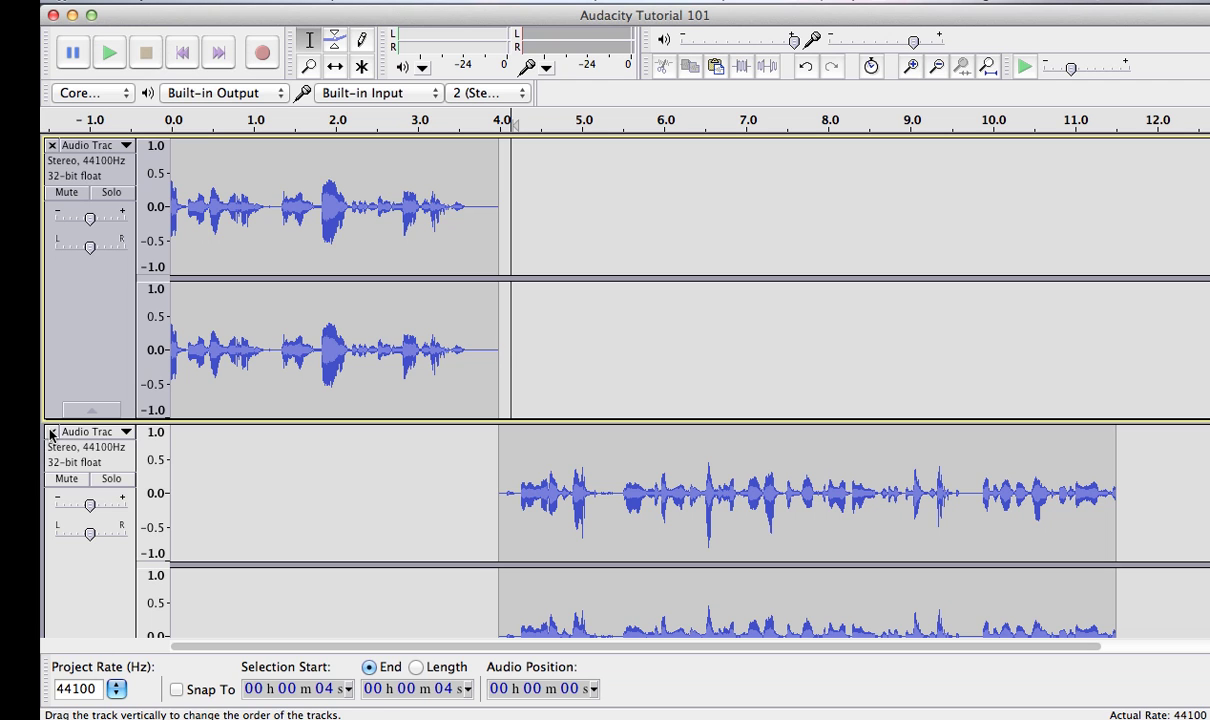
# Copy the second take from the lower track and paste it into the upper track at 4 seconds.
pyautogui.moveTo(497, 483); pyautogui.dragTo(1115, 489)
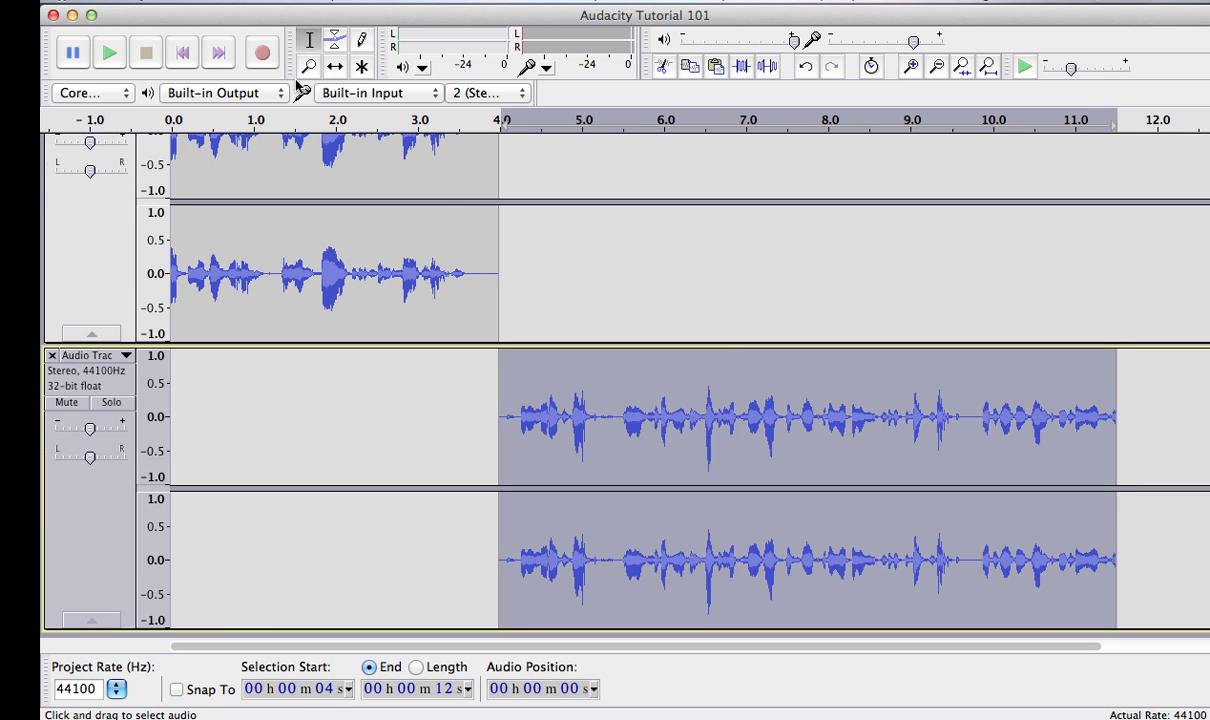
pyautogui.click(218, 3)
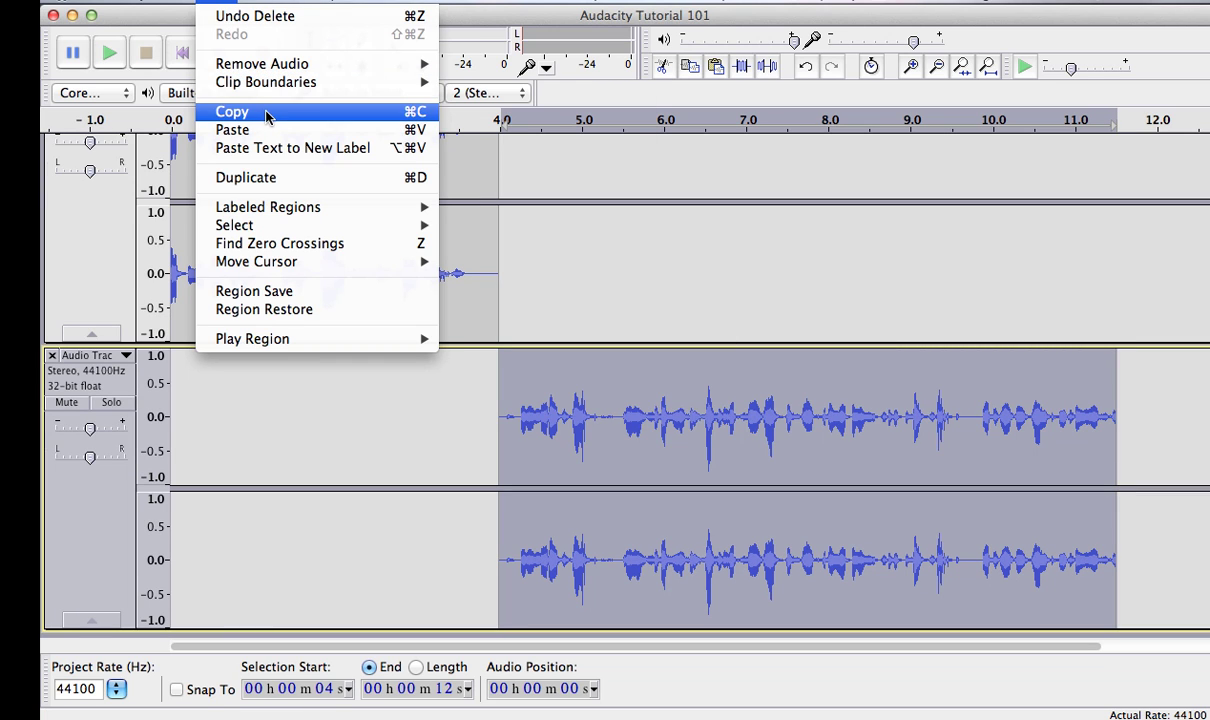
pyautogui.click(266, 117)
pyautogui.scroll(3, 511, 198)
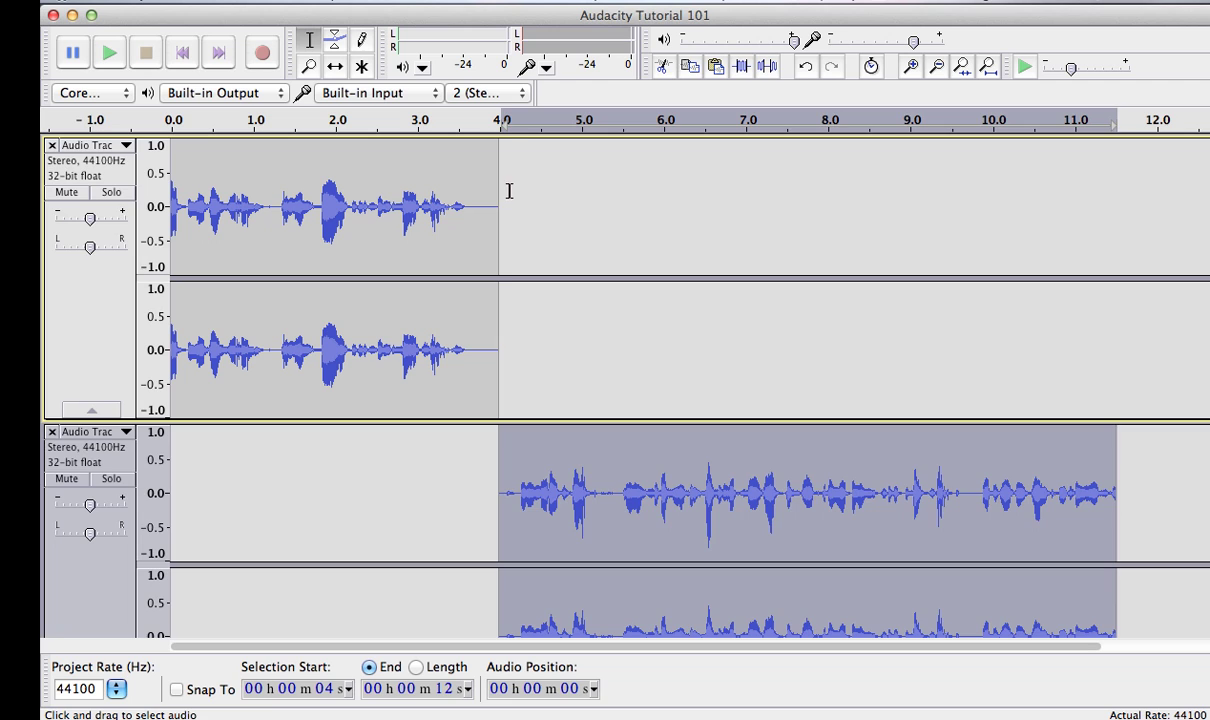
pyautogui.click(511, 190)
pyautogui.click(218, 3)
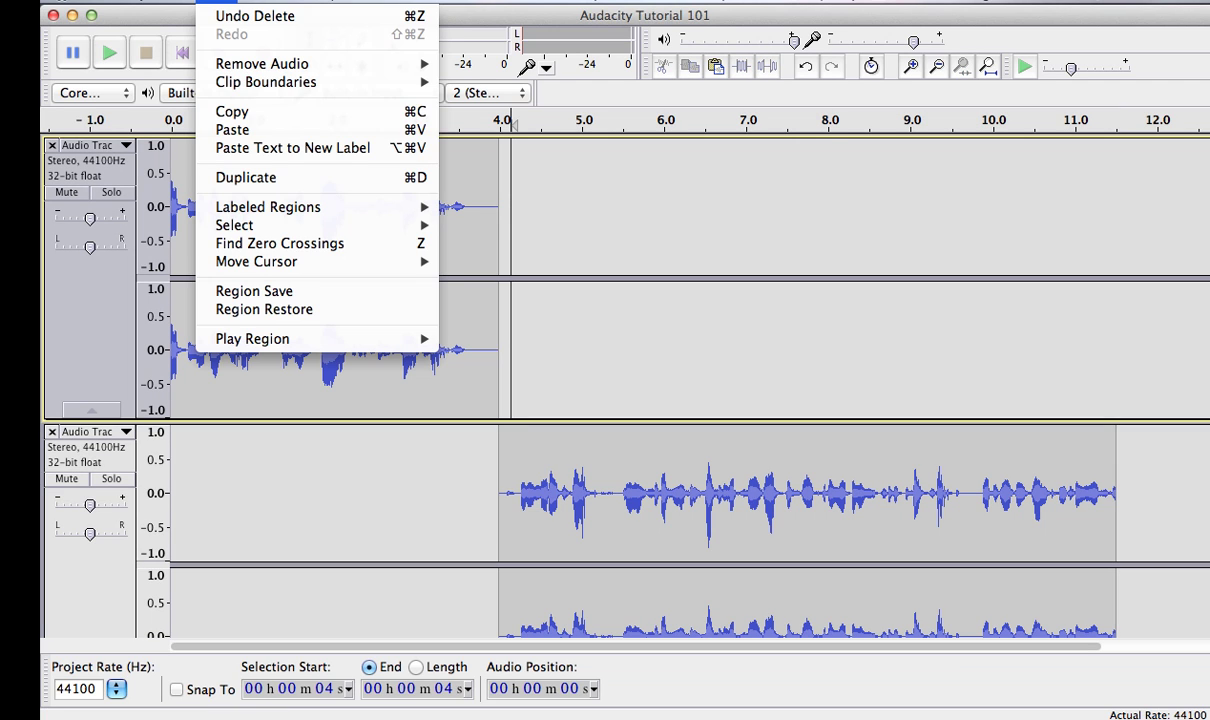
pyautogui.click(232, 129)
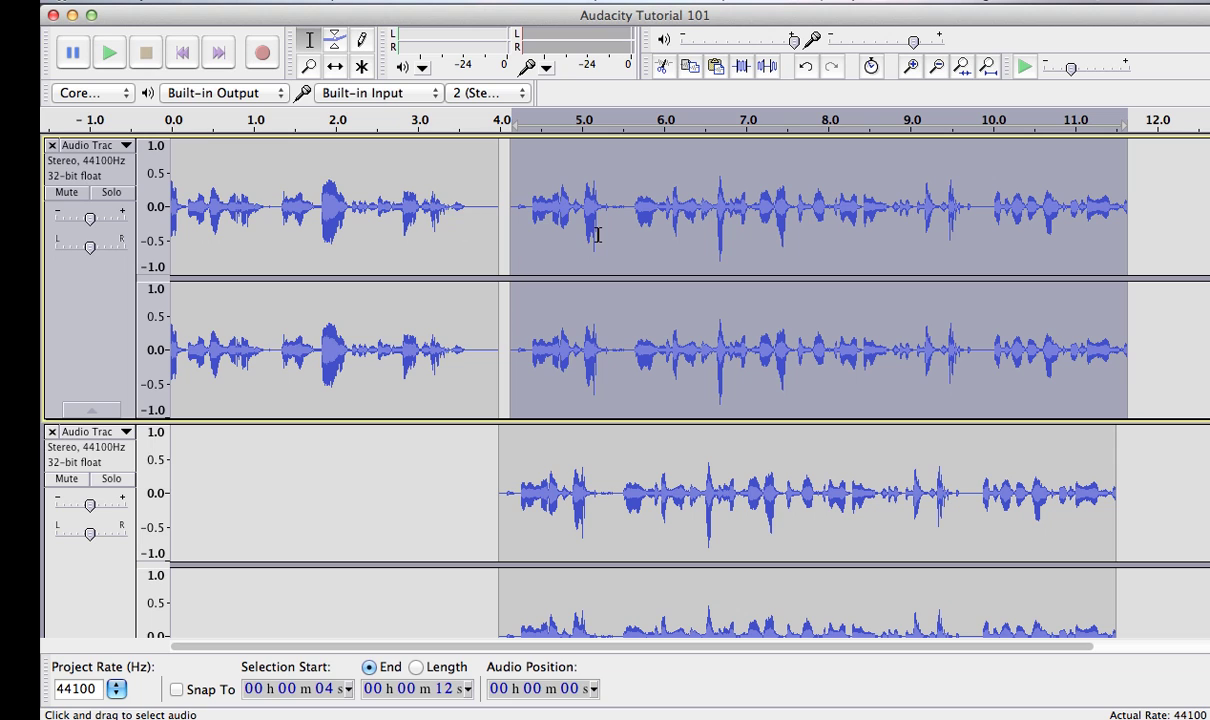
# Remove the redundant lower track and record a third take starting near 12 seconds.
pyautogui.click(52, 432)
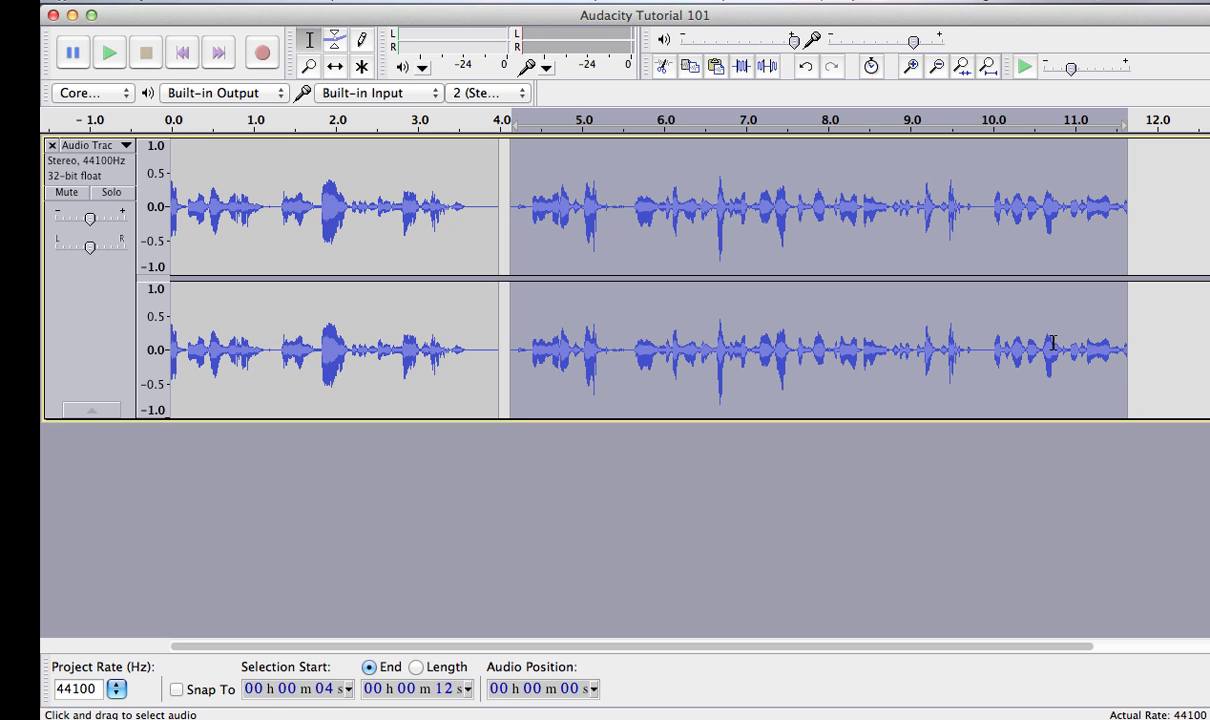
pyautogui.click(1143, 210)
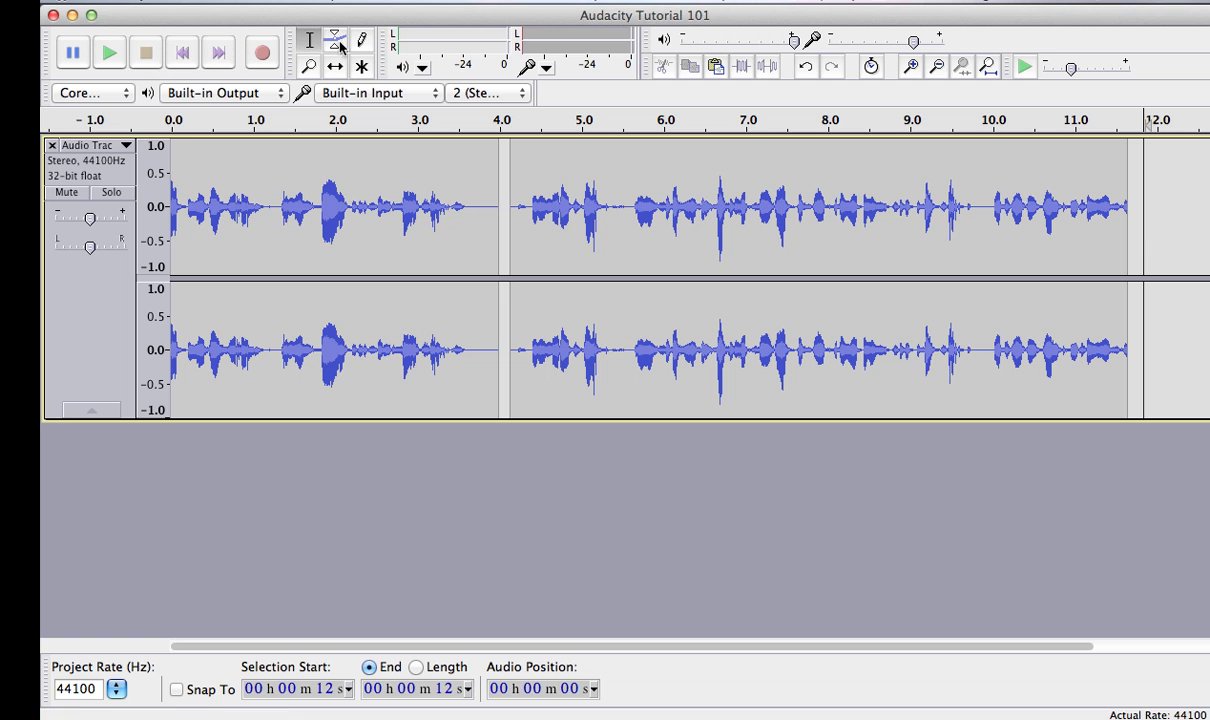
pyautogui.click(262, 52)
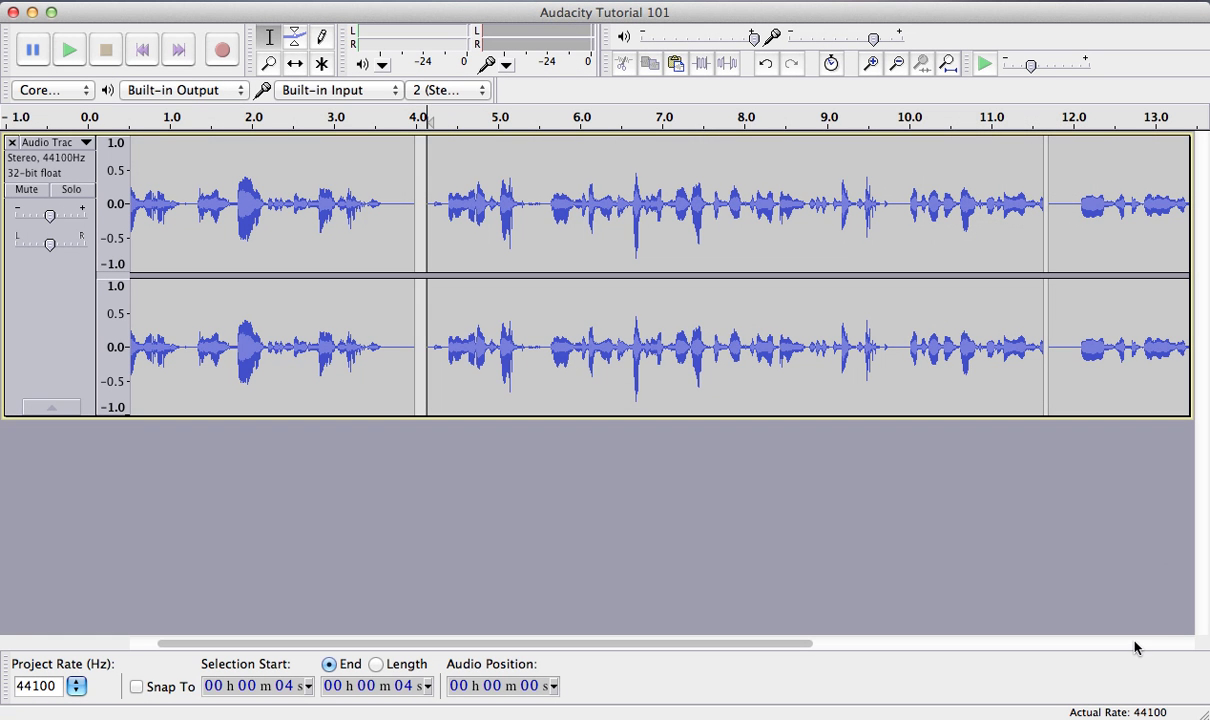
# Record another short take starting at 18 seconds, then stop the recording.
pyautogui.click(1135, 644)
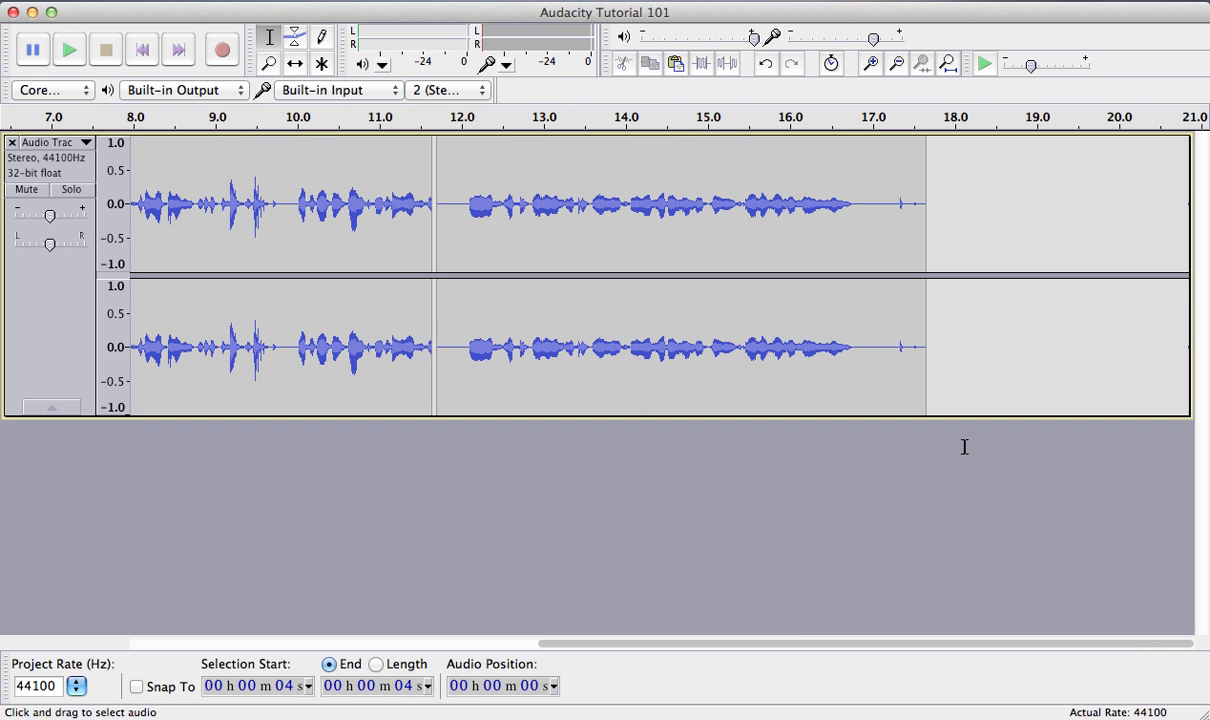
pyautogui.click(955, 193)
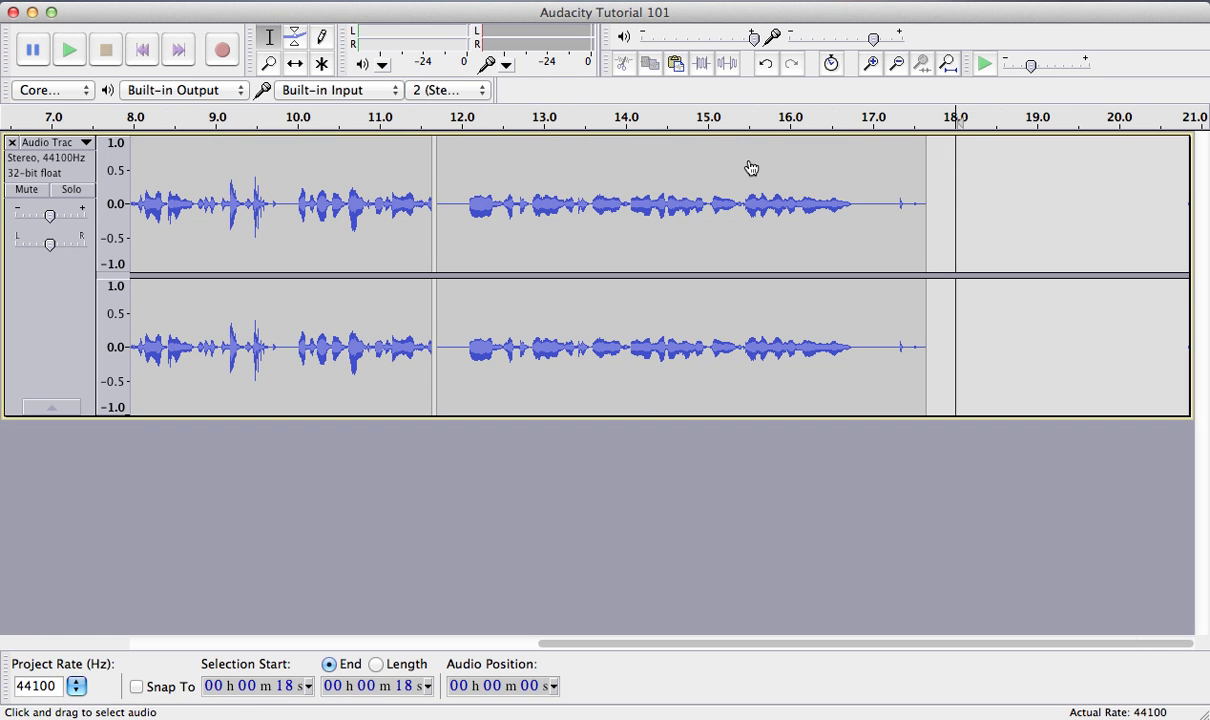
pyautogui.click(218, 52)
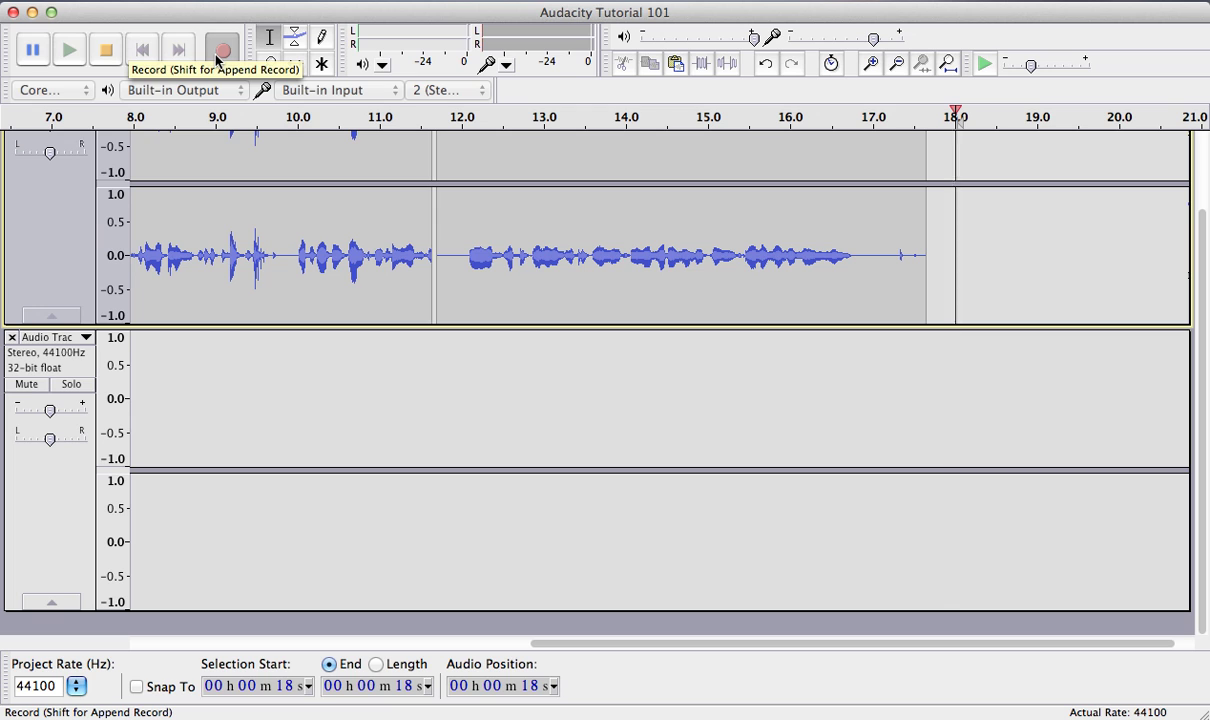
pyautogui.click(106, 50)
# Select the 4.0–11.7 s stretch on the first track.
pyautogui.moveTo(500, 647); pyautogui.dragTo(103, 692)
pyautogui.moveTo(461, 215); pyautogui.dragTo(1094, 235)
pyautogui.scroll(2, 1094, 235)
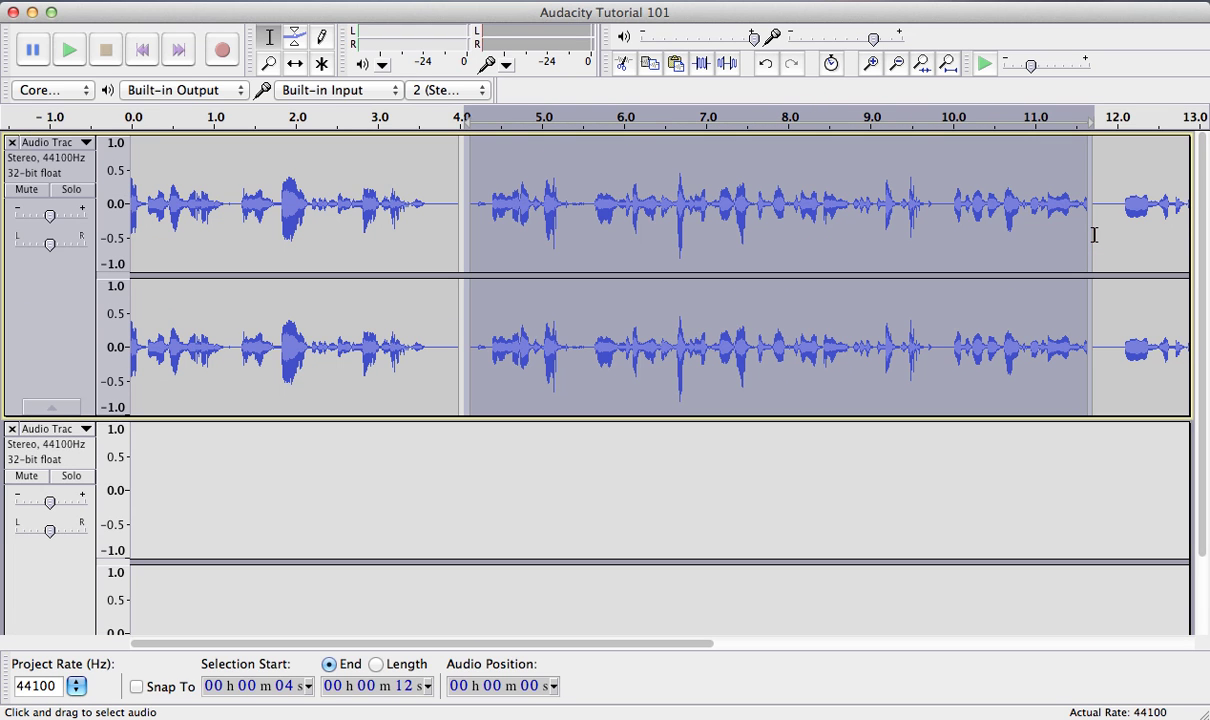
# Delete the 4.0–11.7 s stretch and copy the 17.3–20.6 s phrase from track 2.
pyautogui.press('Delete')
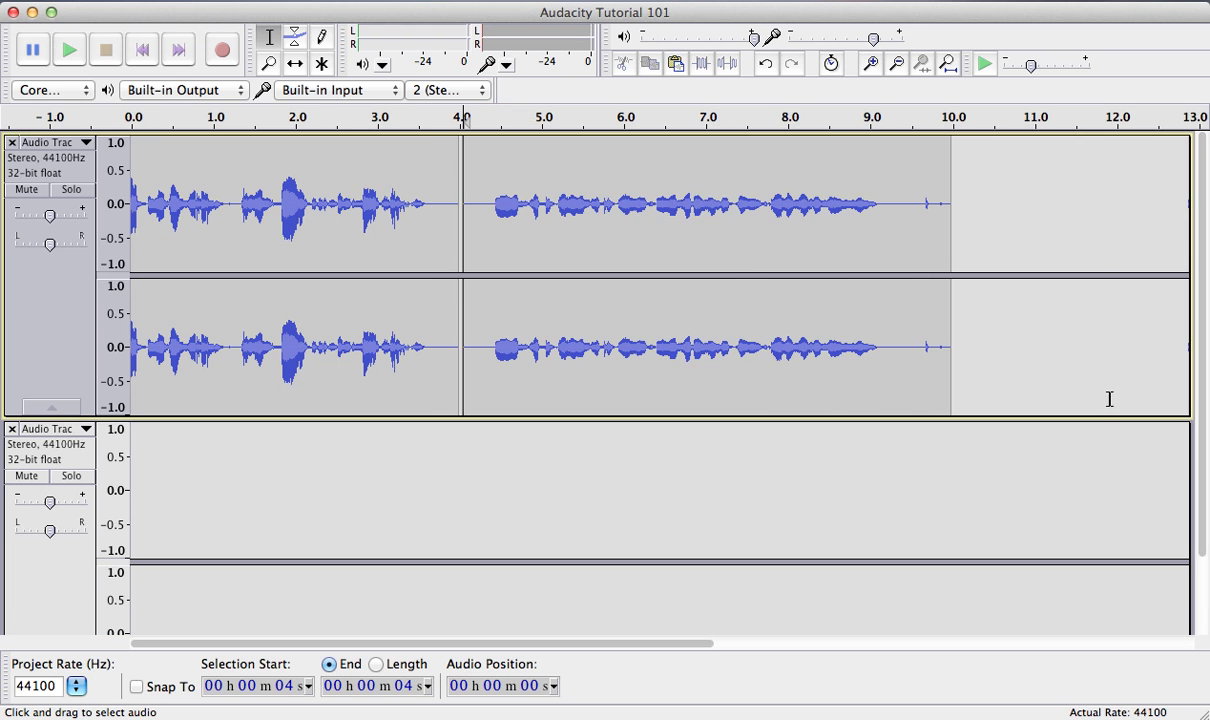
pyautogui.moveTo(703, 647); pyautogui.dragTo(1128, 643)
pyautogui.moveTo(1043, 520); pyautogui.dragTo(775, 518)
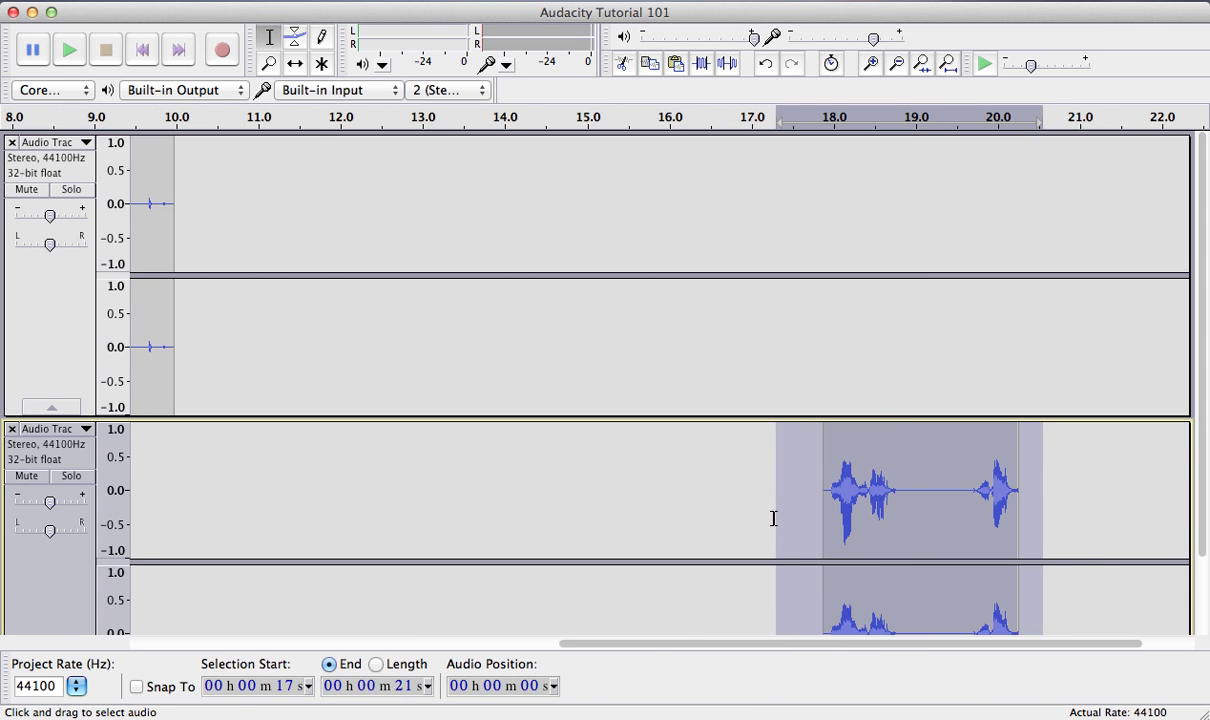
pyautogui.scroll(-2, 780, 521)
pyautogui.click(160, 0)
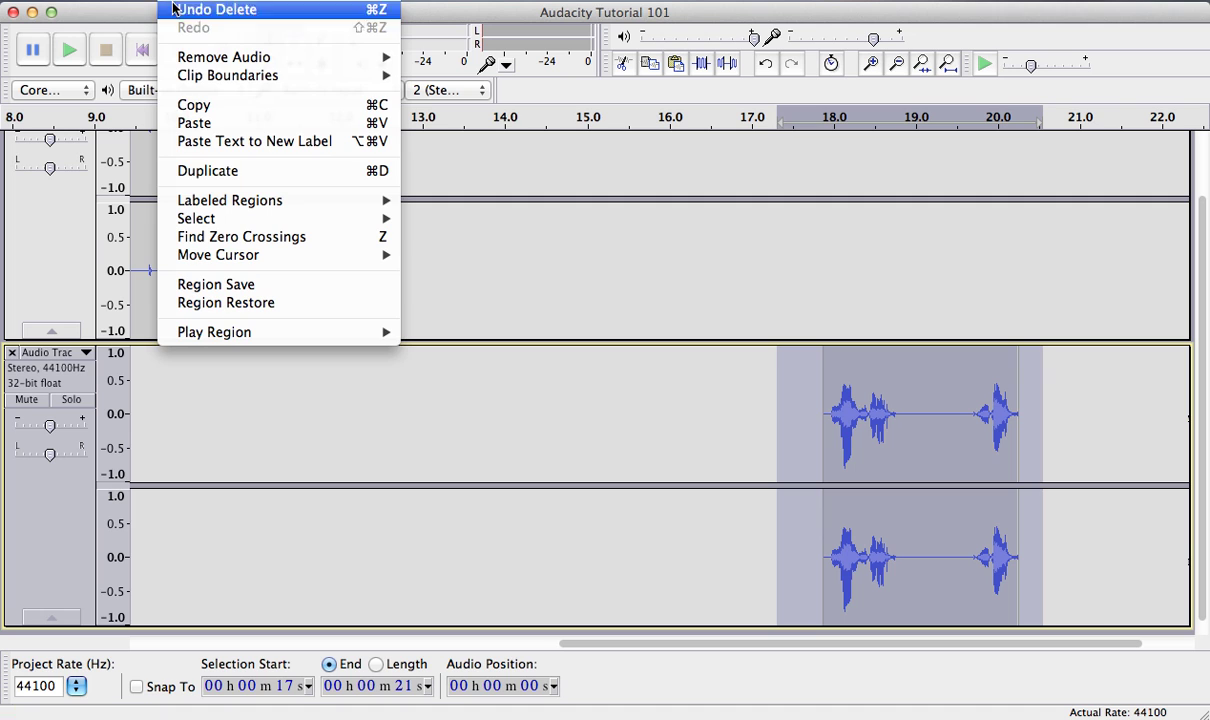
pyautogui.click(186, 106)
# Paste the copied phrase into the first track at 4 seconds.
pyautogui.moveTo(610, 643); pyautogui.dragTo(168, 607)
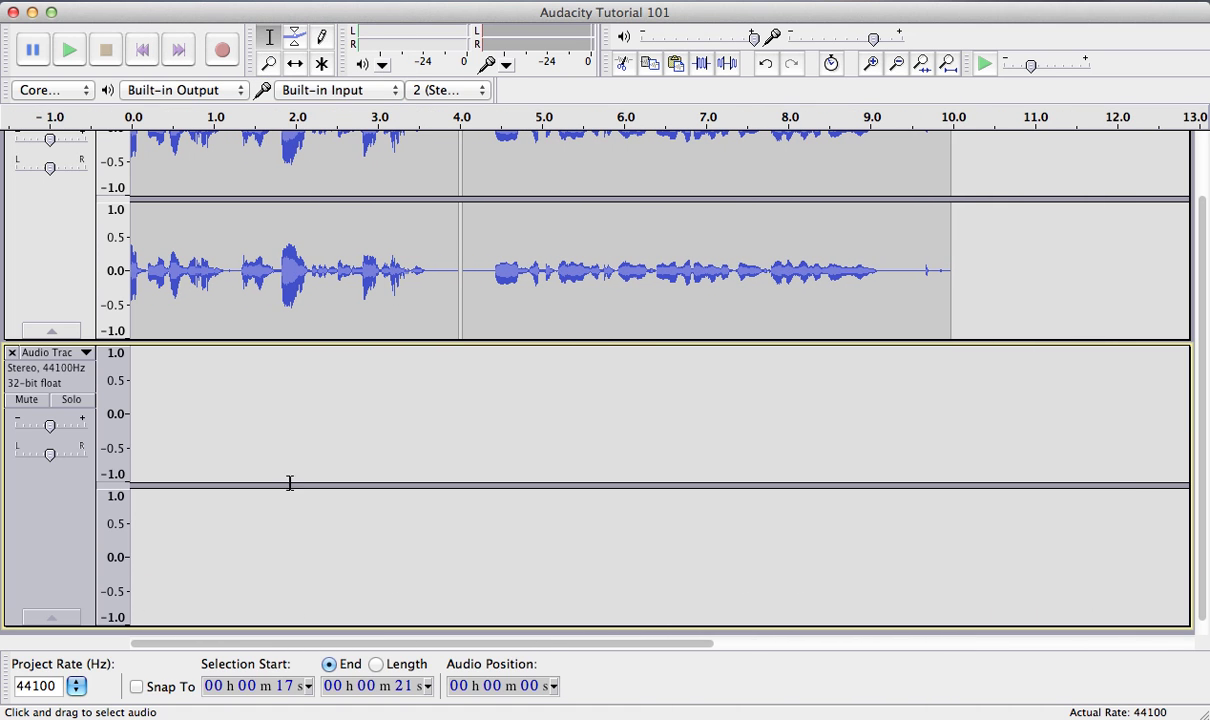
pyautogui.click(458, 249)
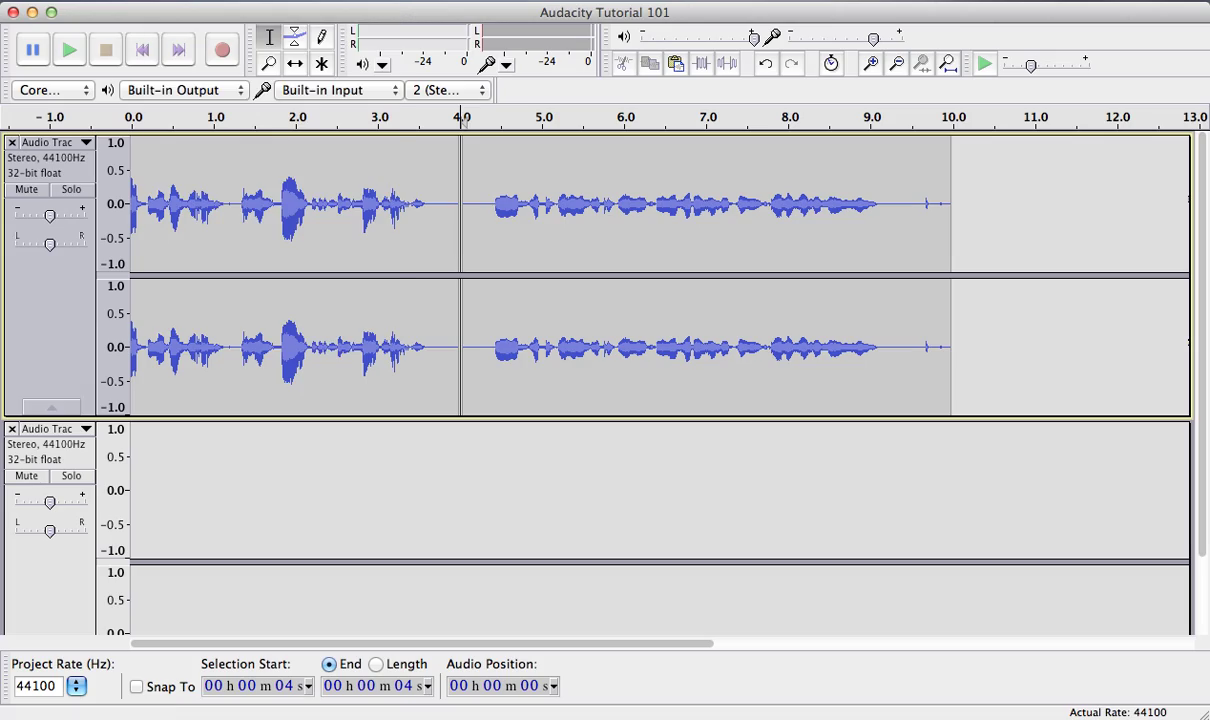
pyautogui.click(230, 121)
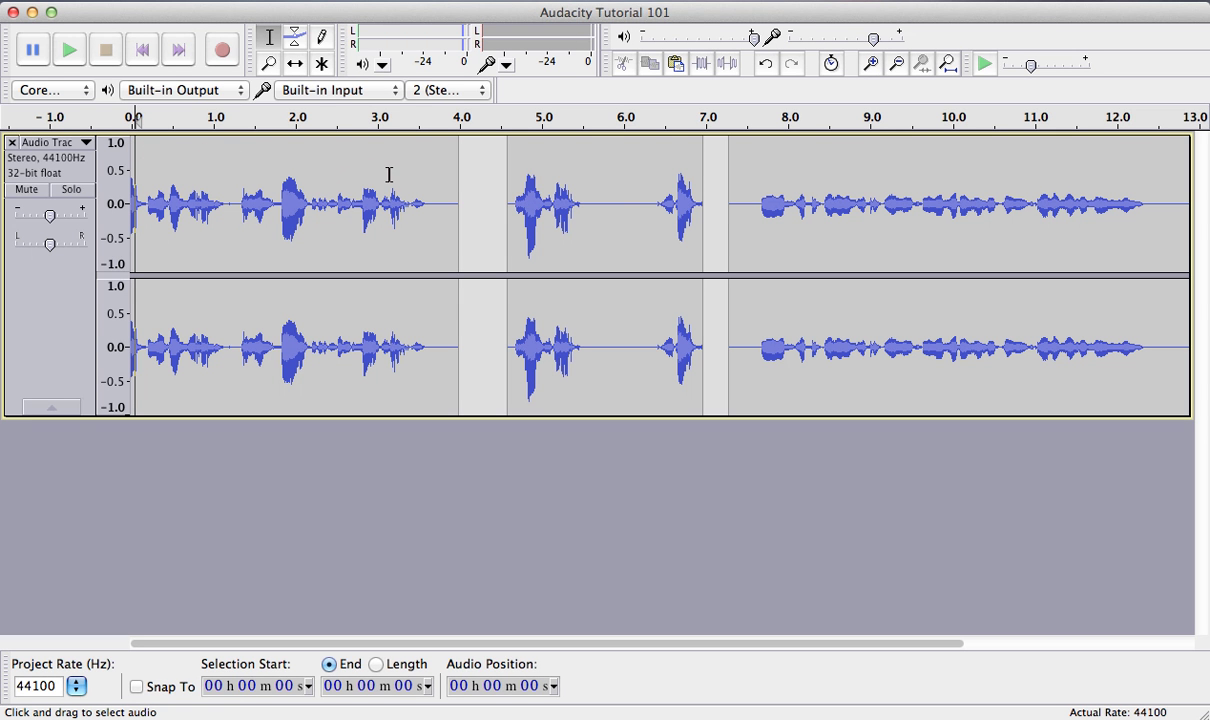
# Delete the silent 4.0–4.6 s gap after checking playback, then select the next gap.
pyautogui.moveTo(431, 174); pyautogui.dragTo(513, 184)
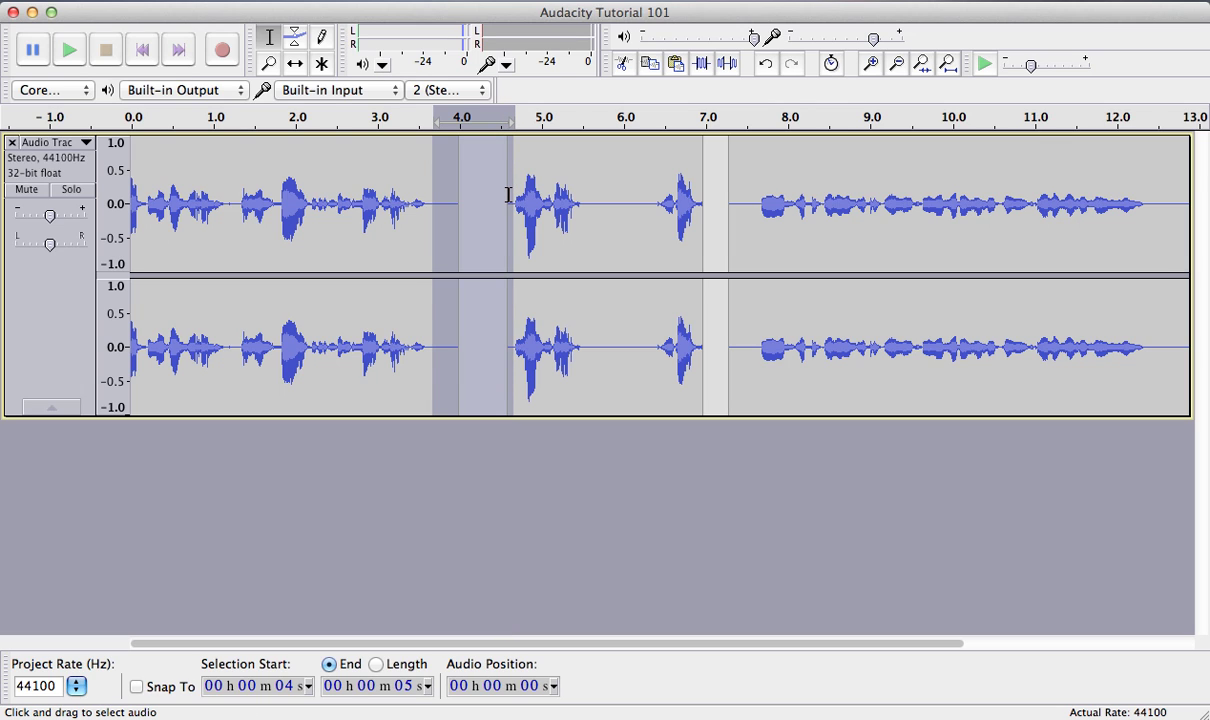
pyautogui.press('c')
pyautogui.moveTo(444, 194); pyautogui.dragTo(512, 200)
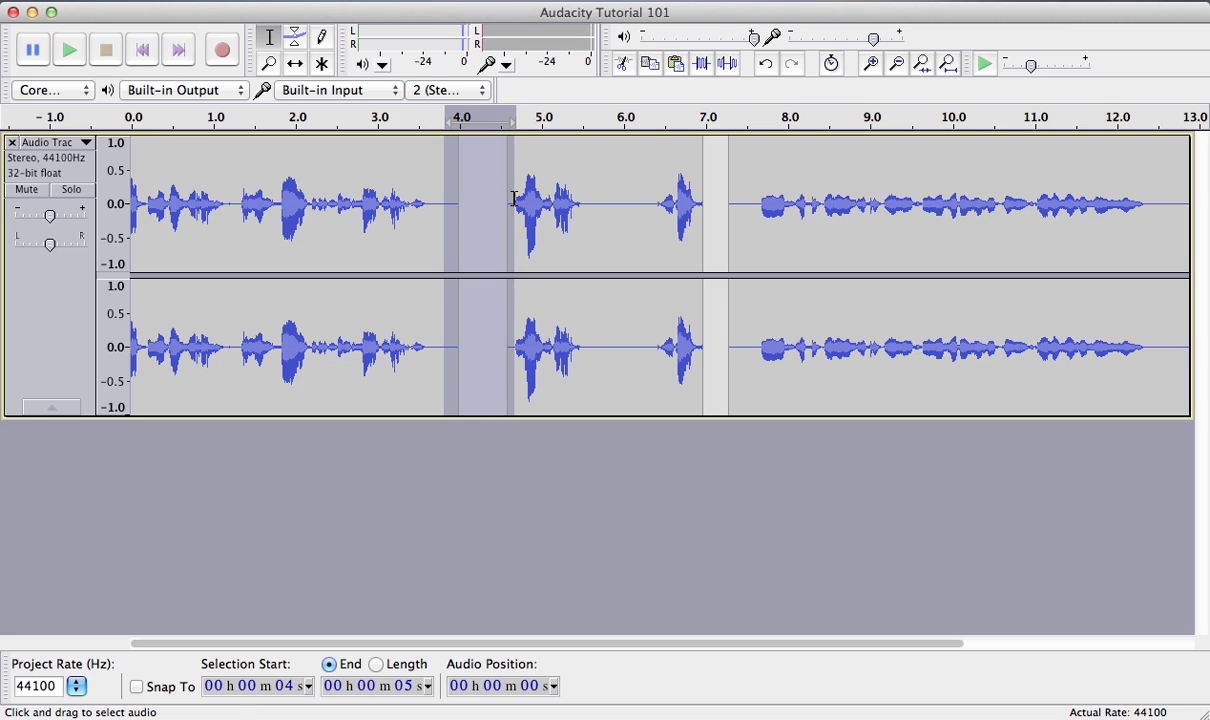
pyautogui.press('Delete')
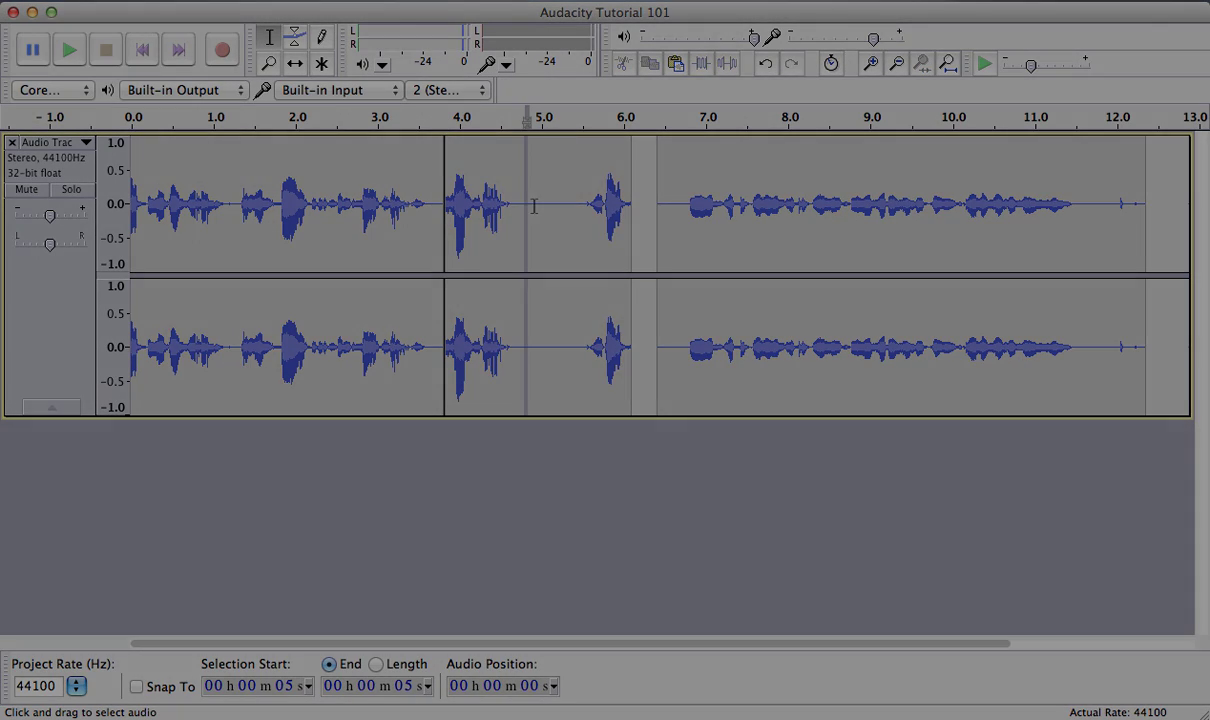
pyautogui.moveTo(525, 205); pyautogui.dragTo(573, 208)
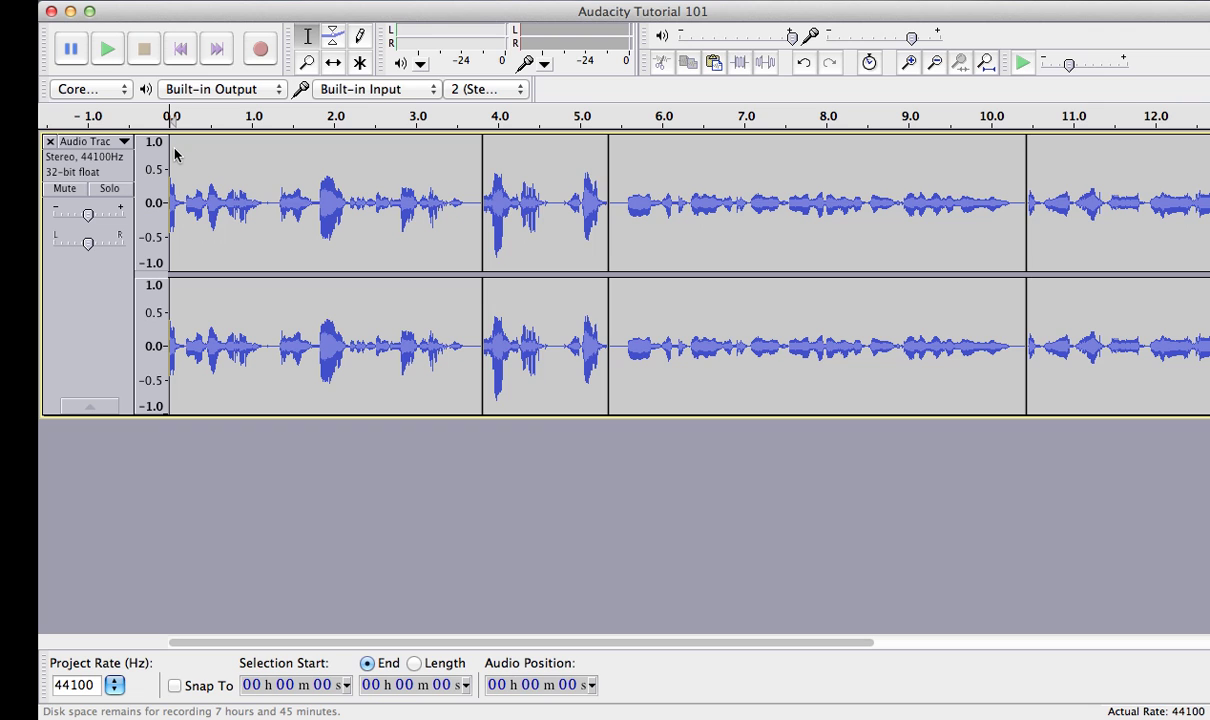
# Apply the Compressor at −20 dB threshold, 2:1 ratio with make-up gain to the recording.
pyautogui.click(486, 2)
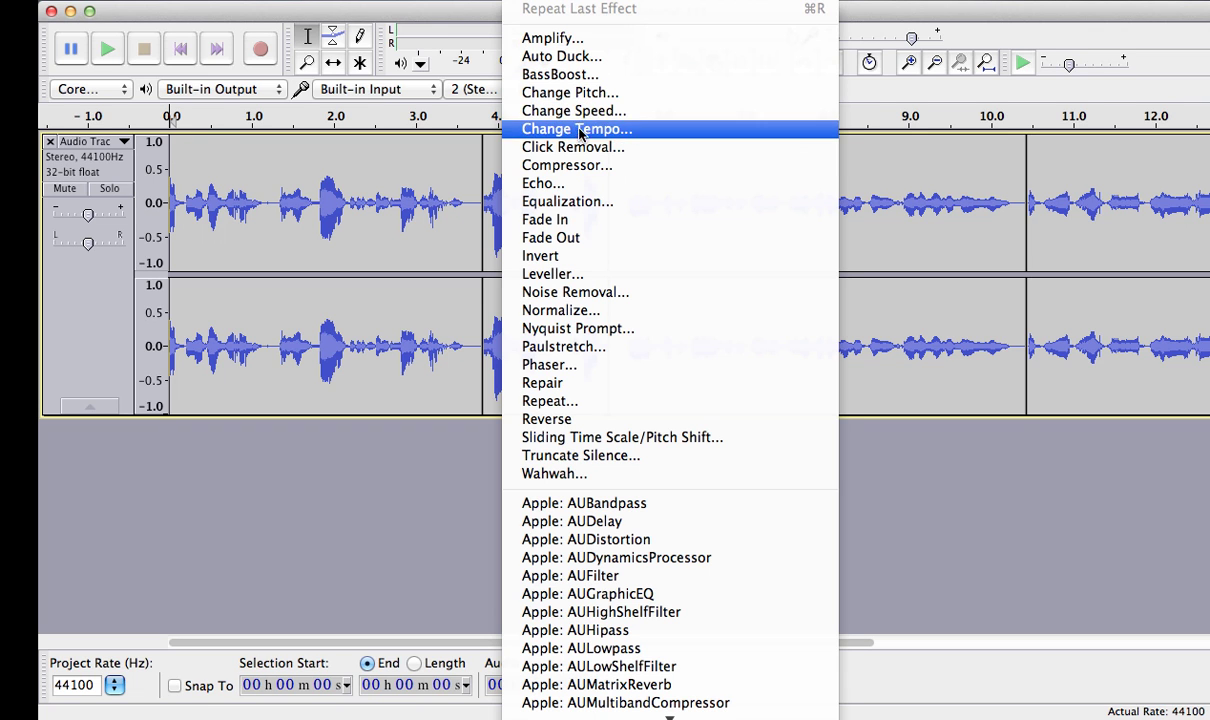
pyautogui.click(581, 169)
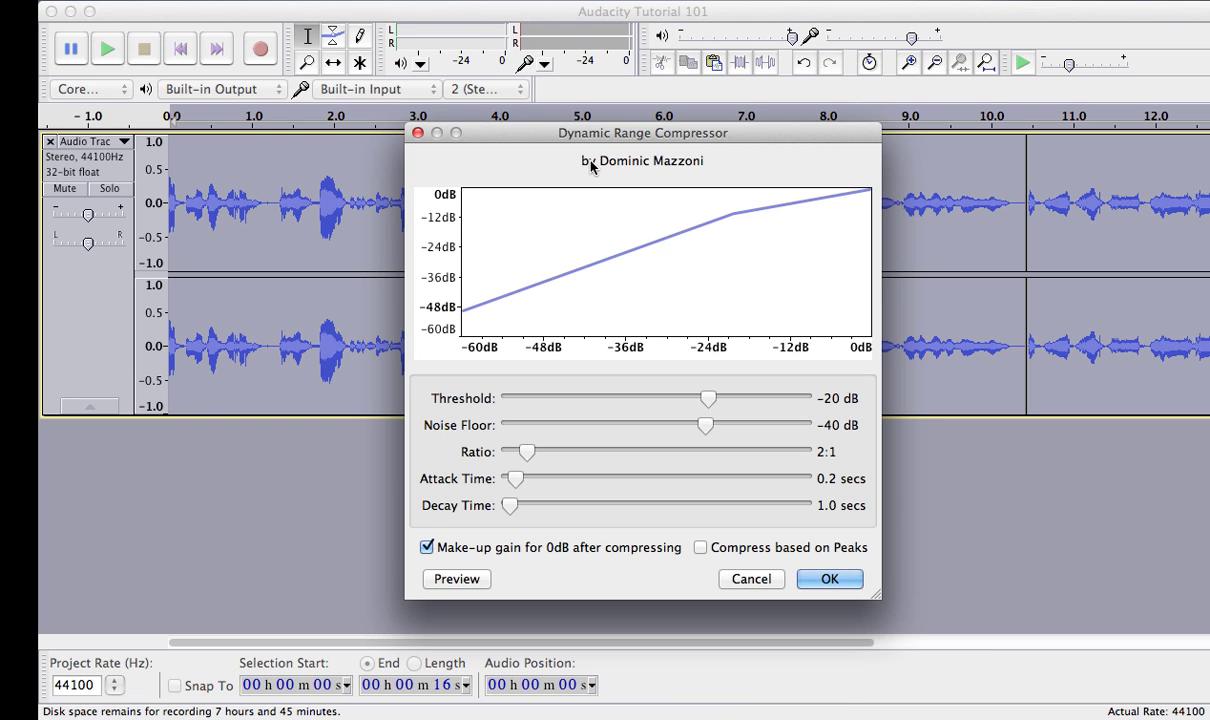
pyautogui.click(808, 578)
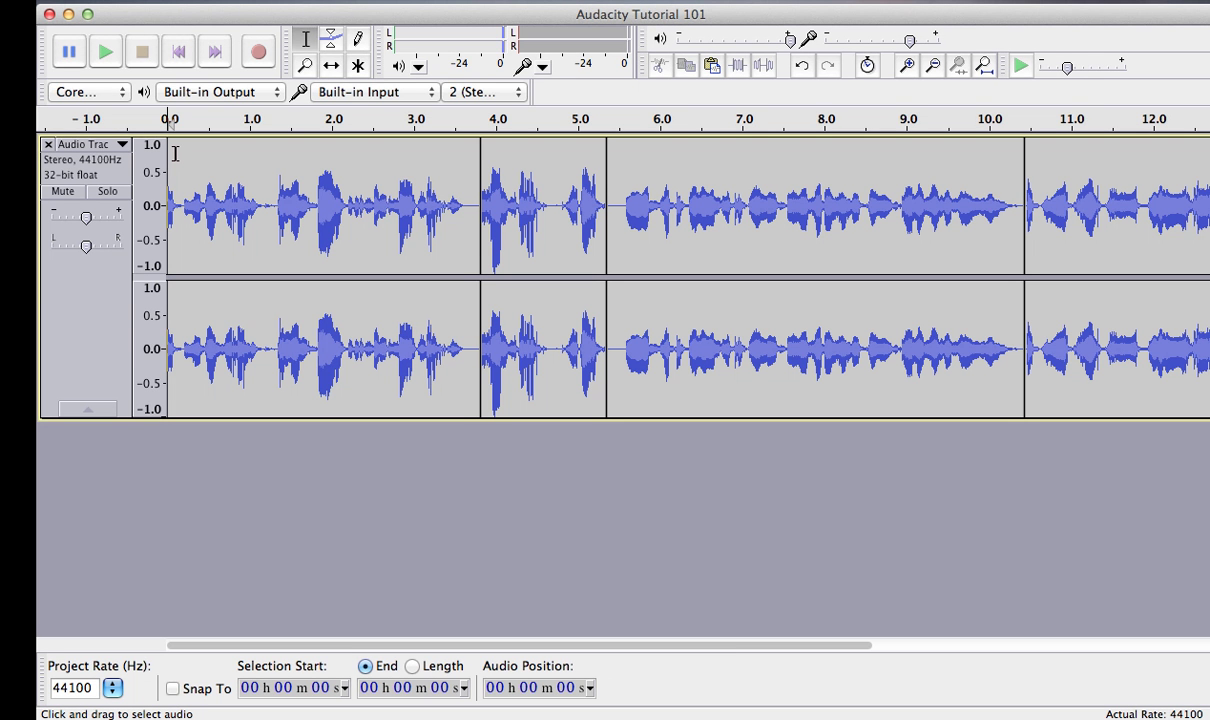
# Export 'Audacity Tutorial 101' as WAV (Microsoft) signed 16-bit PCM to the Desktop, leaving metadata empty.
pyautogui.click(170, 1)
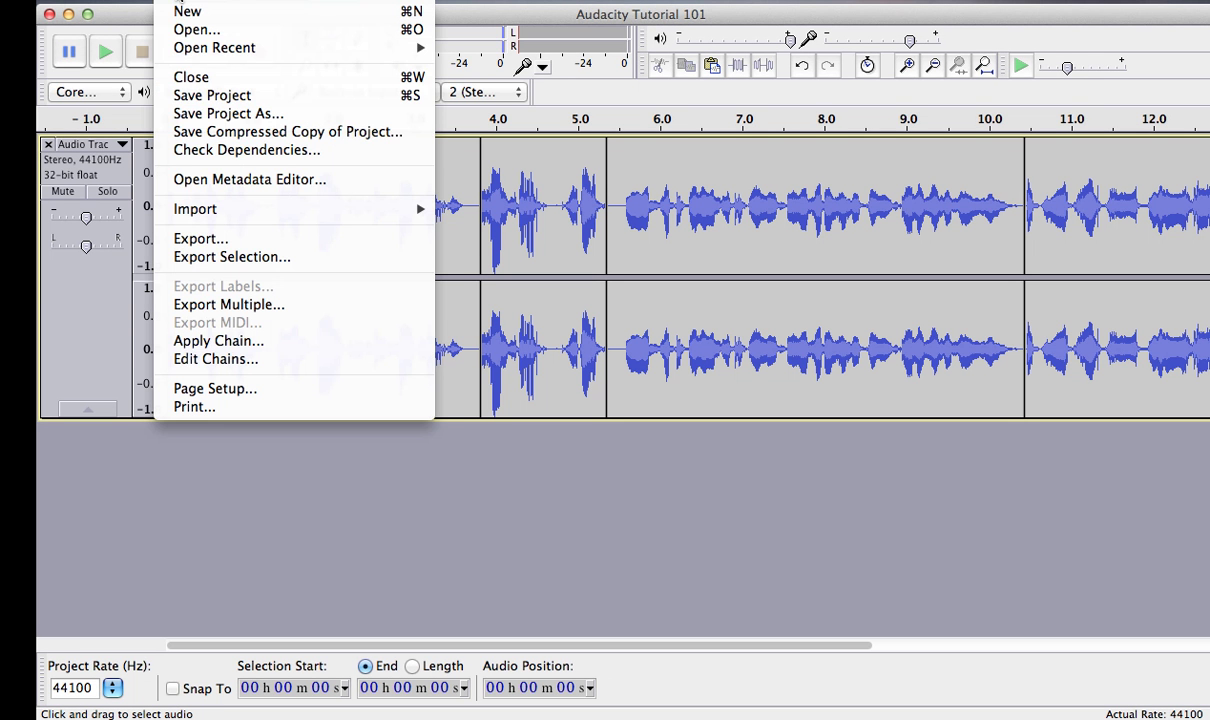
pyautogui.click(264, 244)
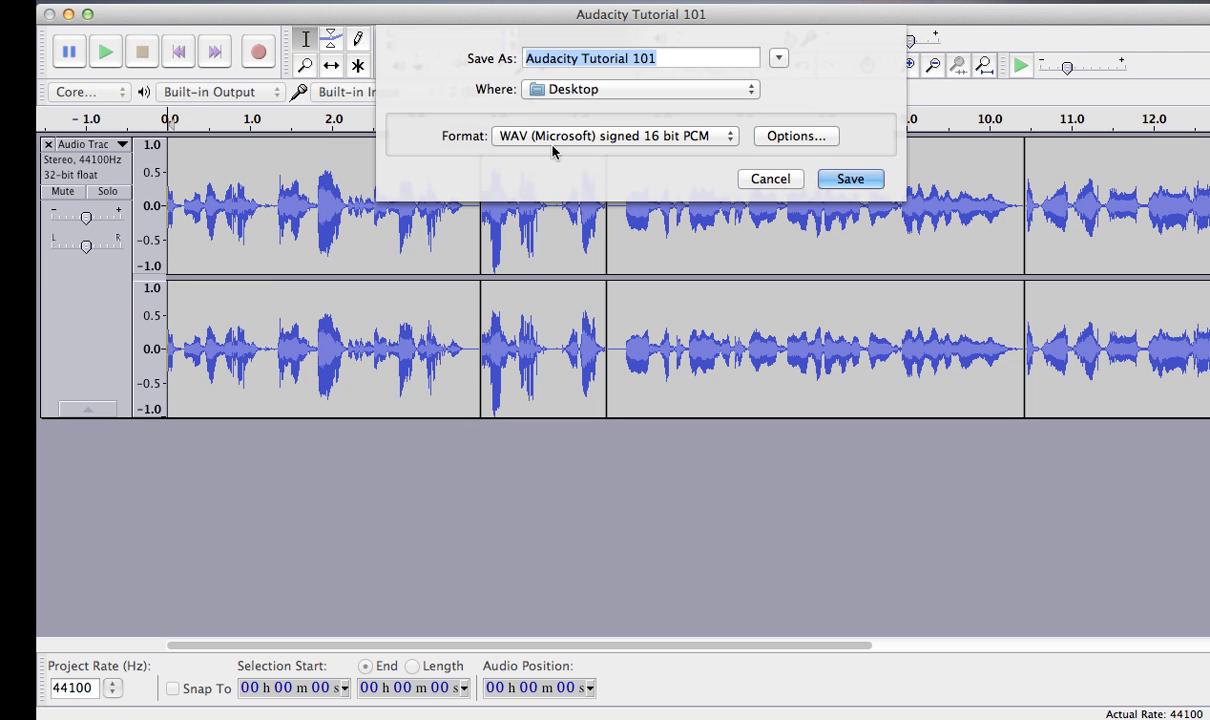
pyautogui.click(552, 145)
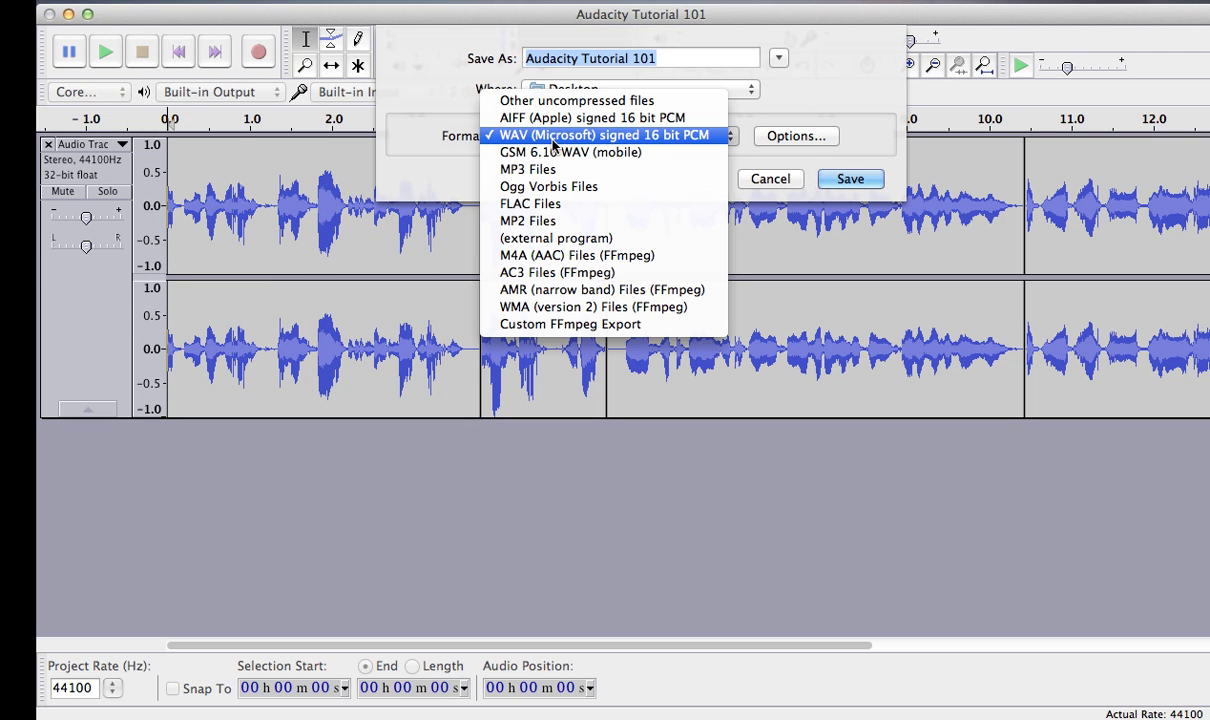
pyautogui.click(551, 140)
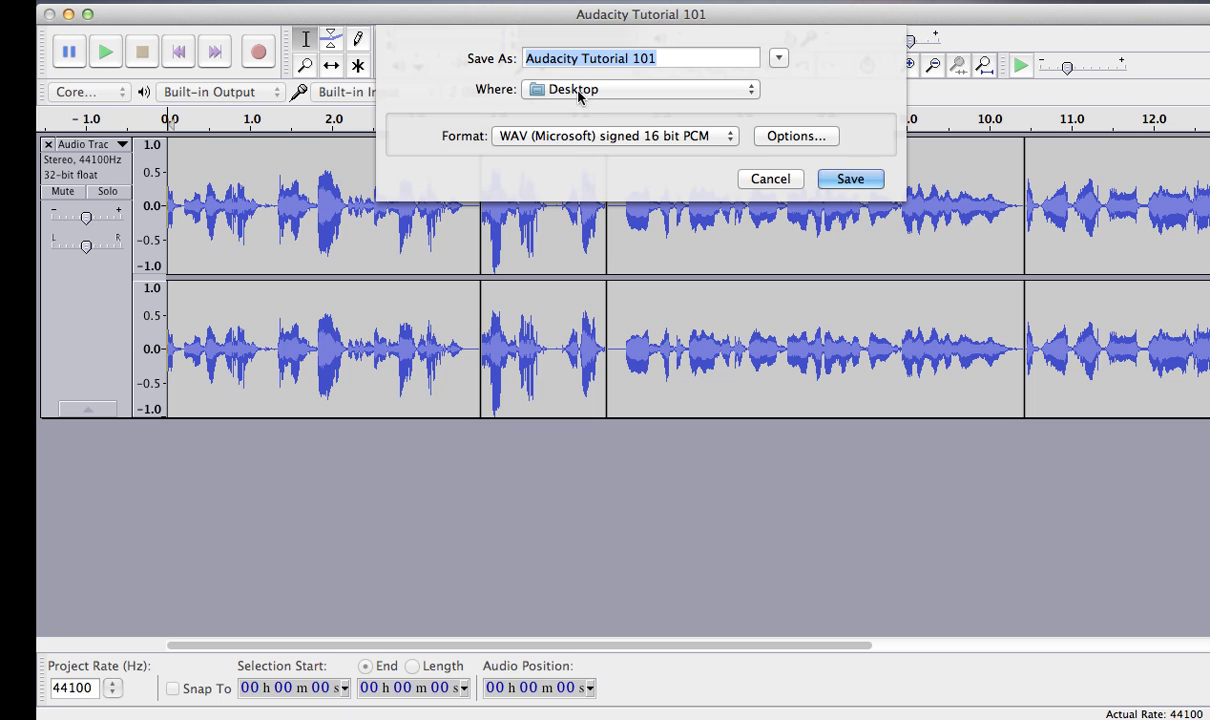
pyautogui.click(833, 178)
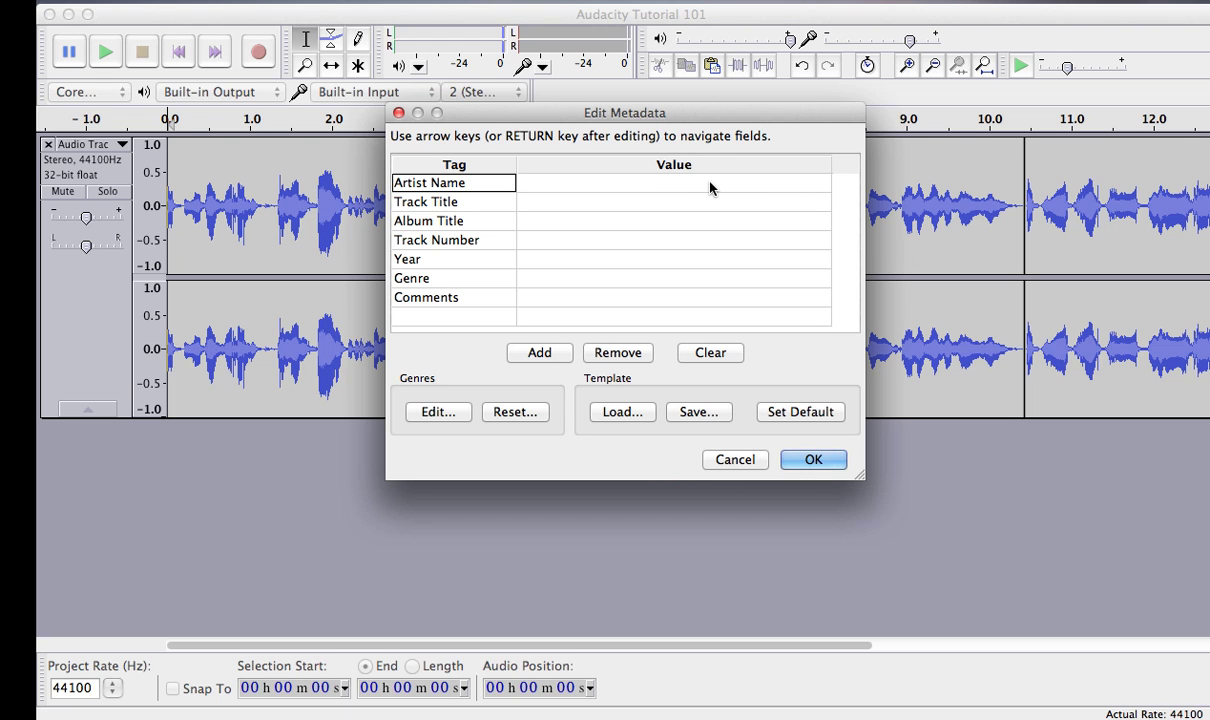
pyautogui.click(811, 460)
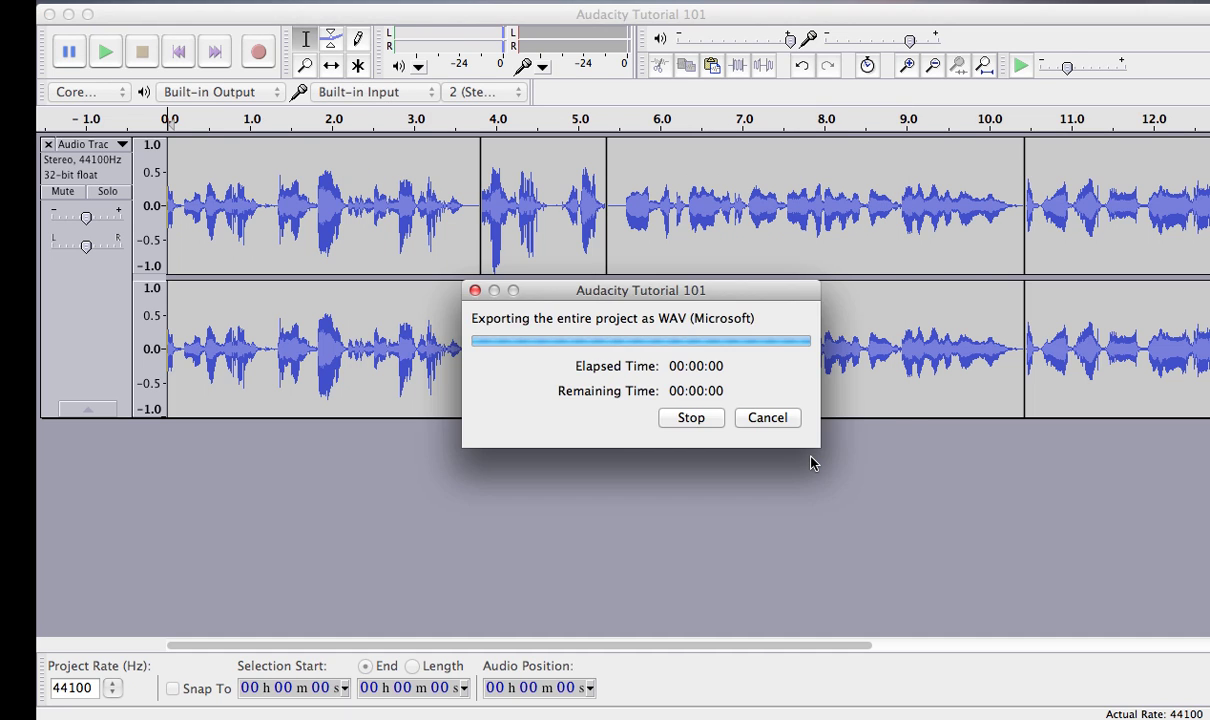